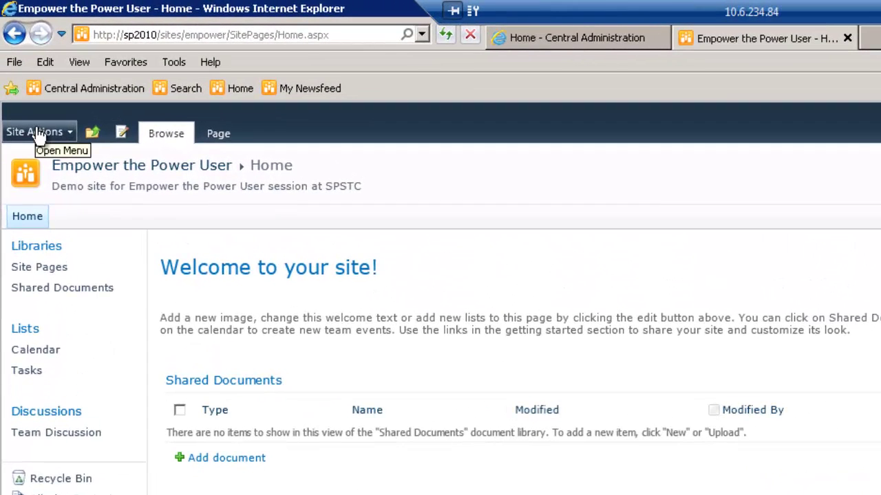
- Start a new document library from the Site Actions menu on the Empower the Power User site
left_click(39, 133)
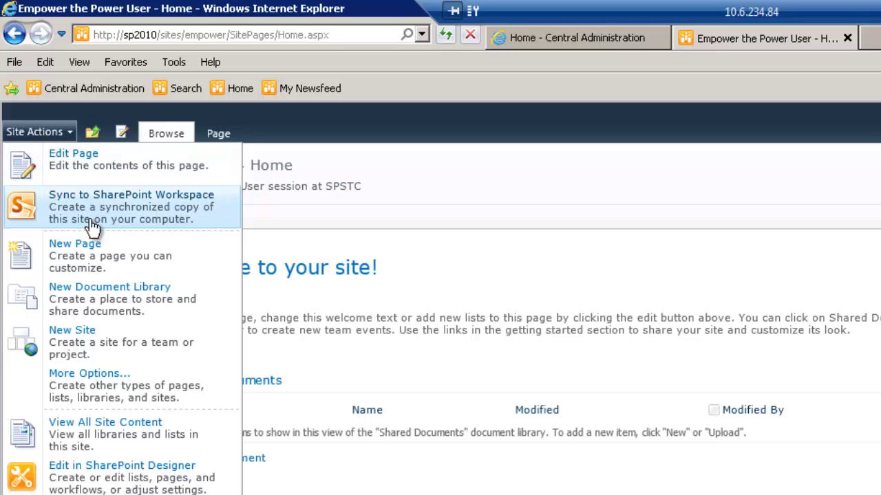
left_click(83, 298)
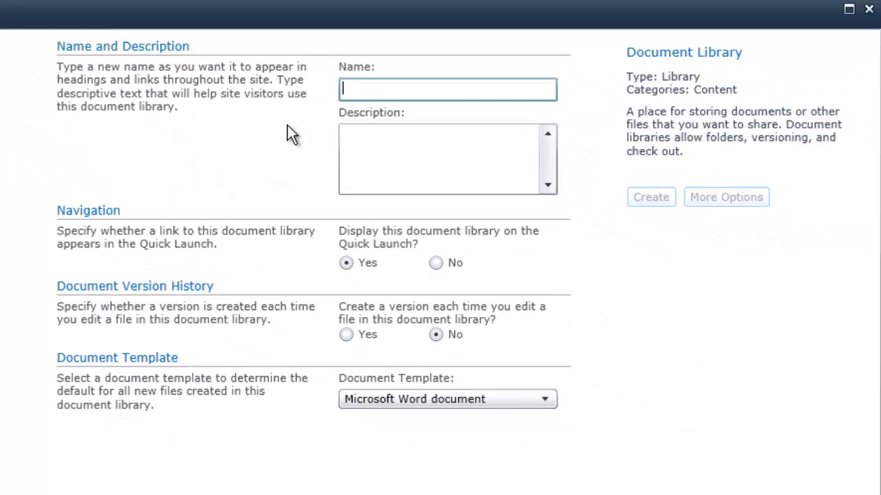
- Name the library 'OneNote Documentation' and describe it as storing documentation about site customizations
type("OneNote D")
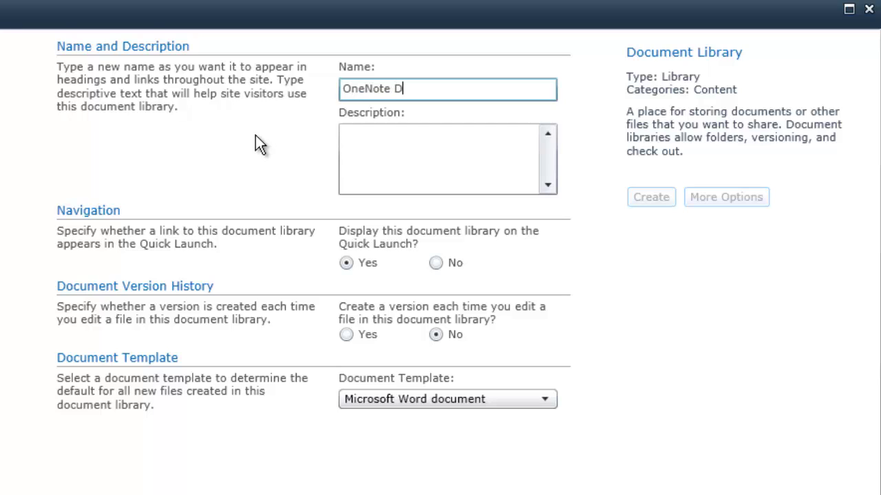
type("ocumentation")
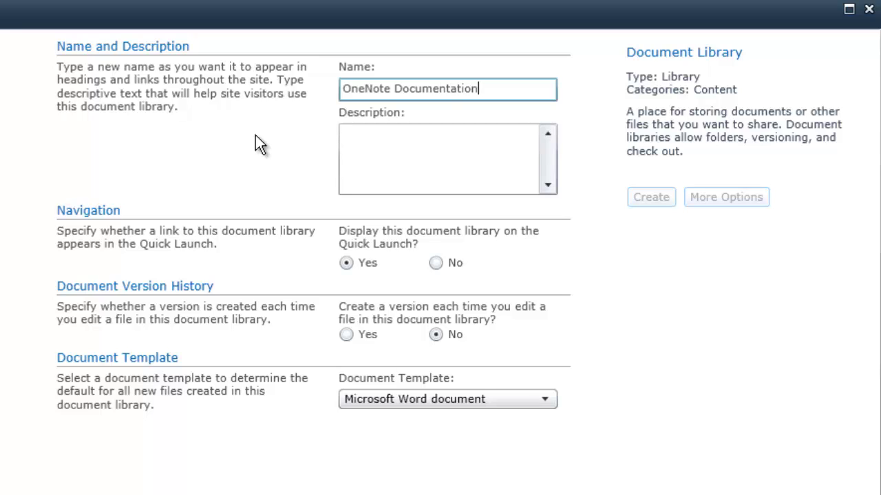
key("Tab")
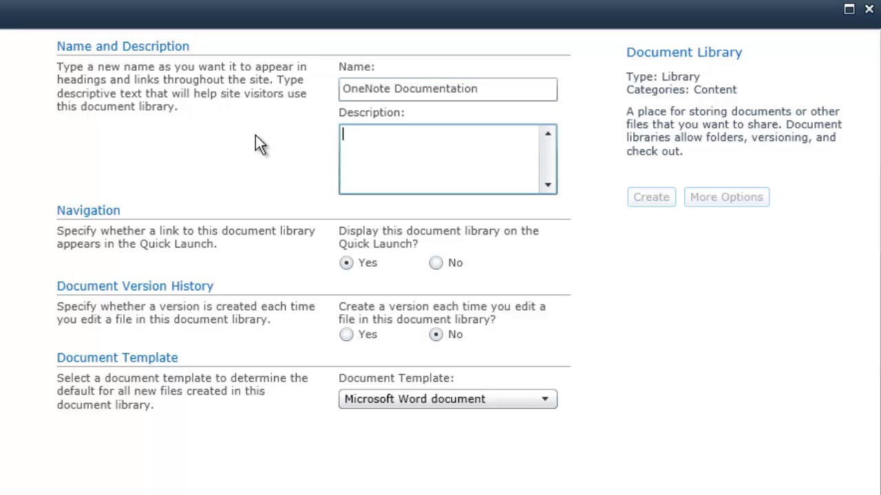
type("Use this libary")
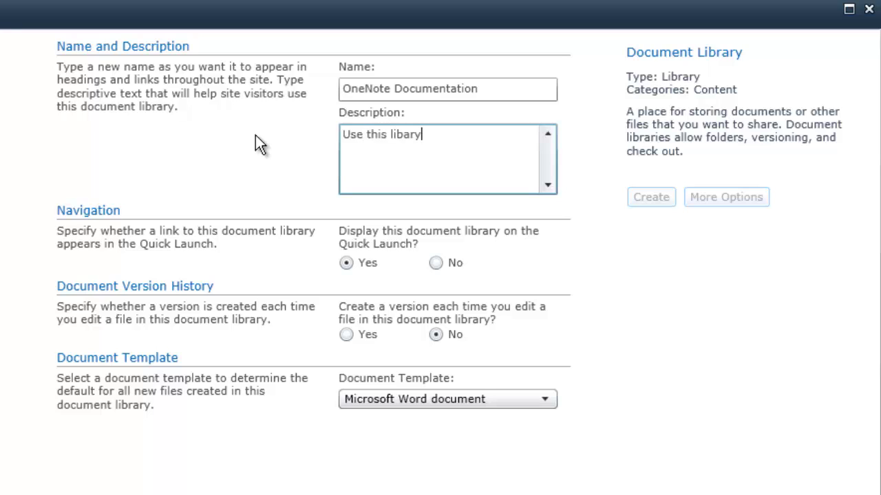
type(" to store docume")
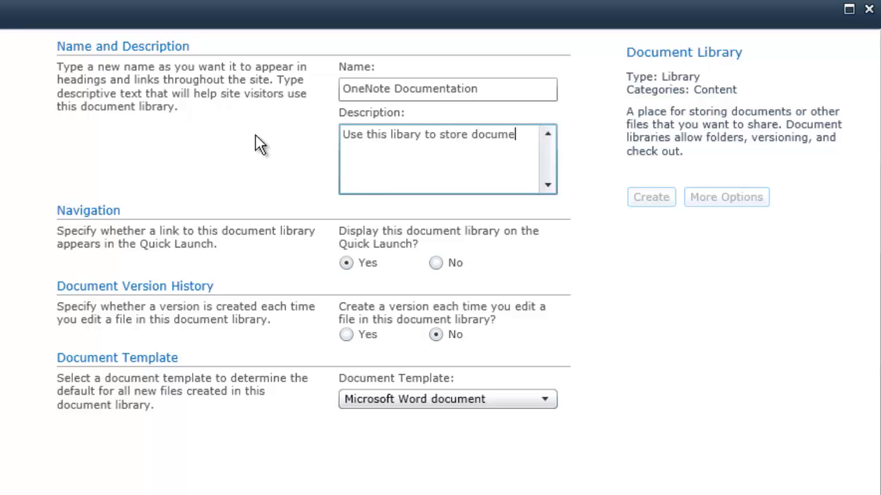
type("nation ab")
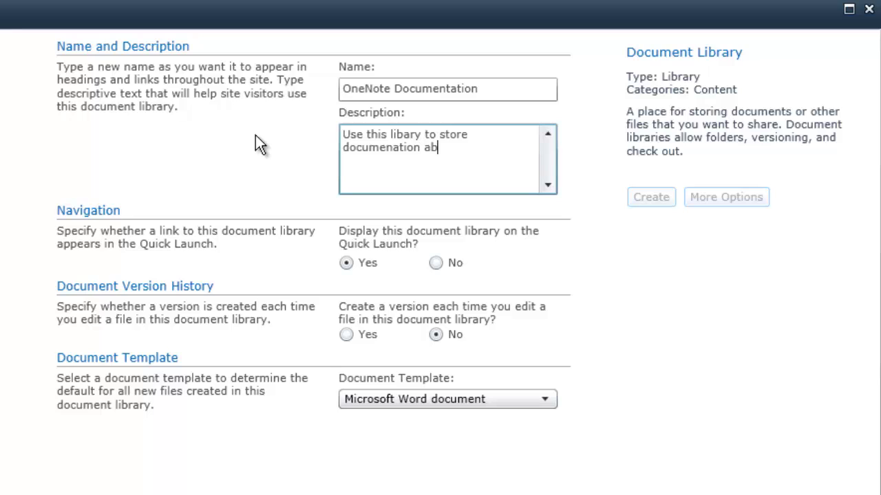
type("out customizations made on this site.")
left_click(404, 134)
type("r")
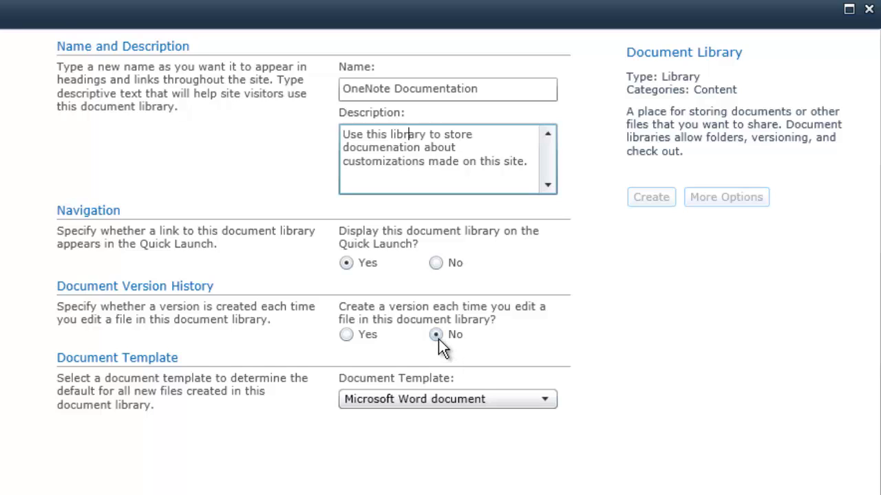
- Set the default document template to Microsoft OneNote 2010 Notebook and create the library
left_click(465, 403)
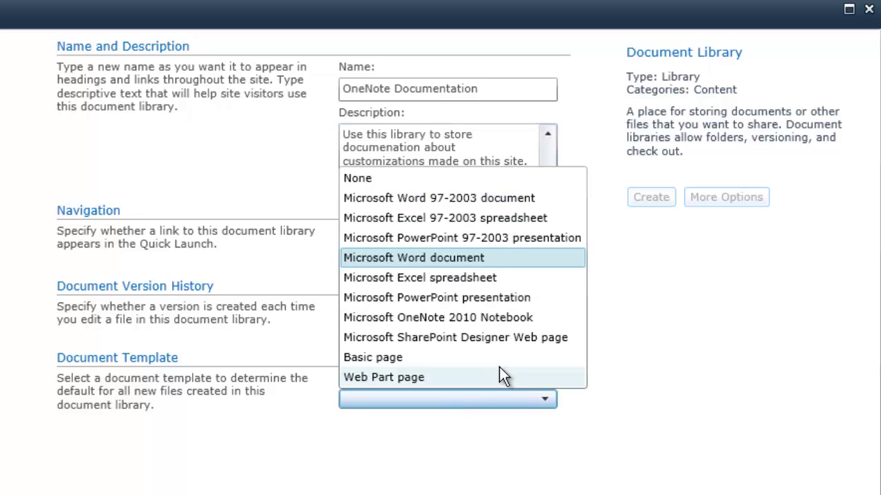
left_click(538, 317)
left_click(502, 467)
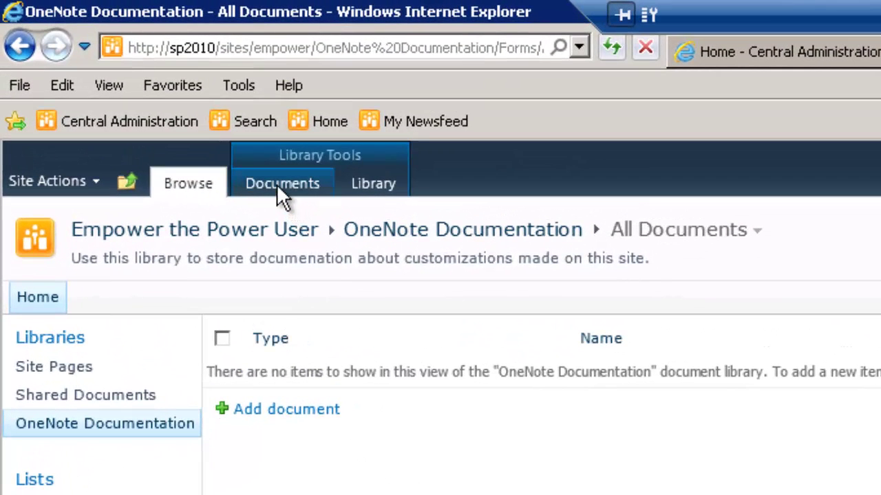
- Check the New Document choices on the new library's Documents ribbon tab
left_click(278, 185)
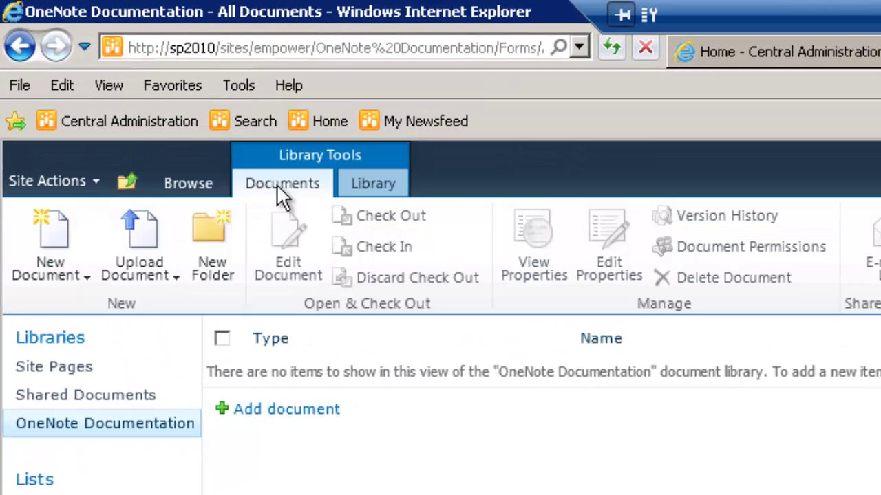
left_click(58, 277)
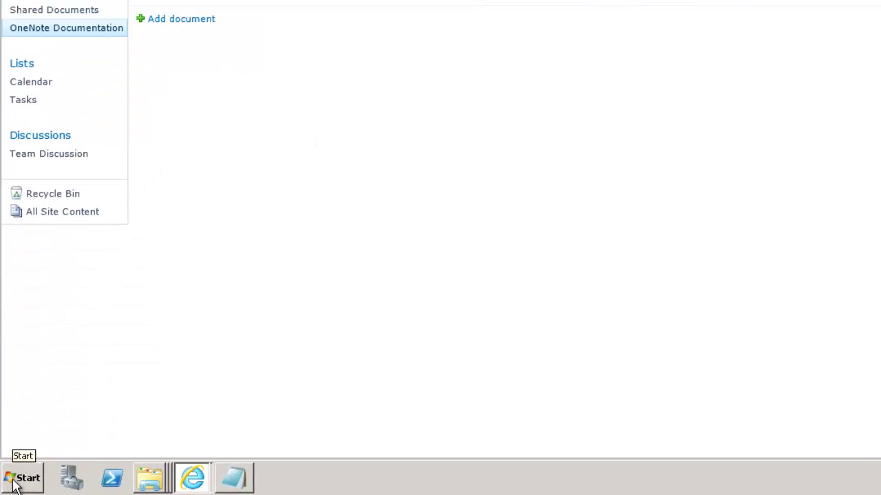
- Launch OneNote 2010 and start a new notebook stored on the Network
left_click(15, 485)
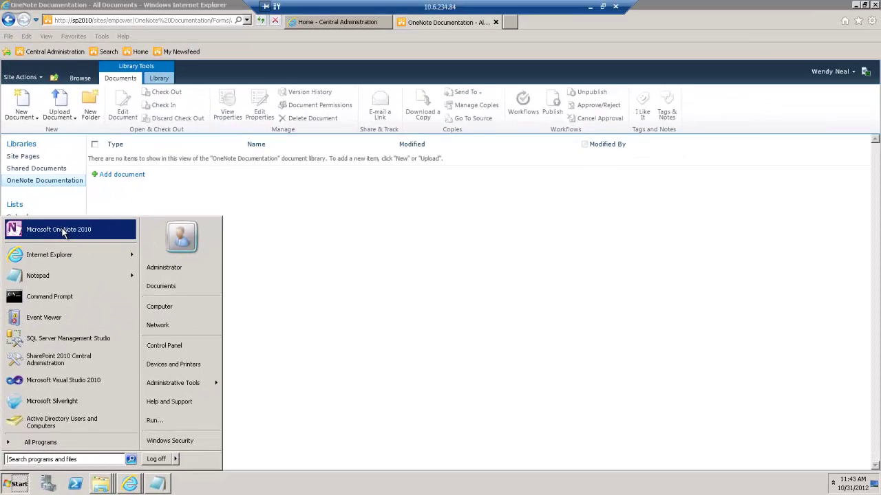
left_click(62, 231)
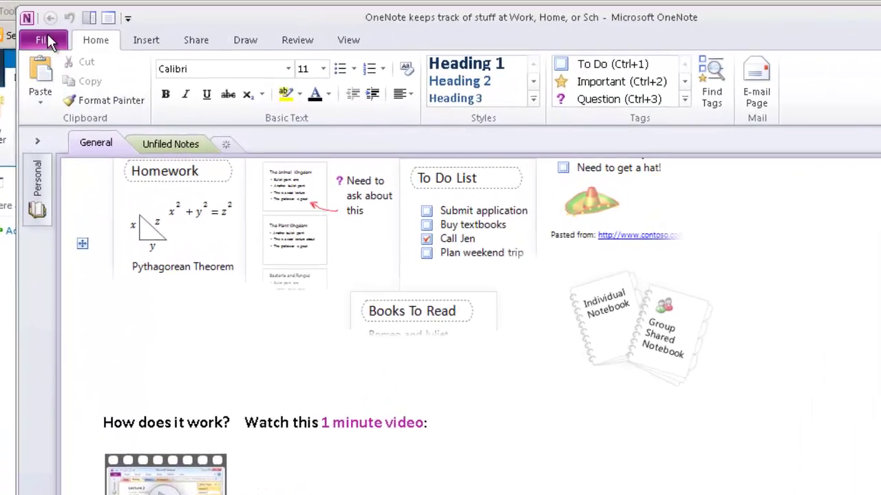
left_click(46, 38)
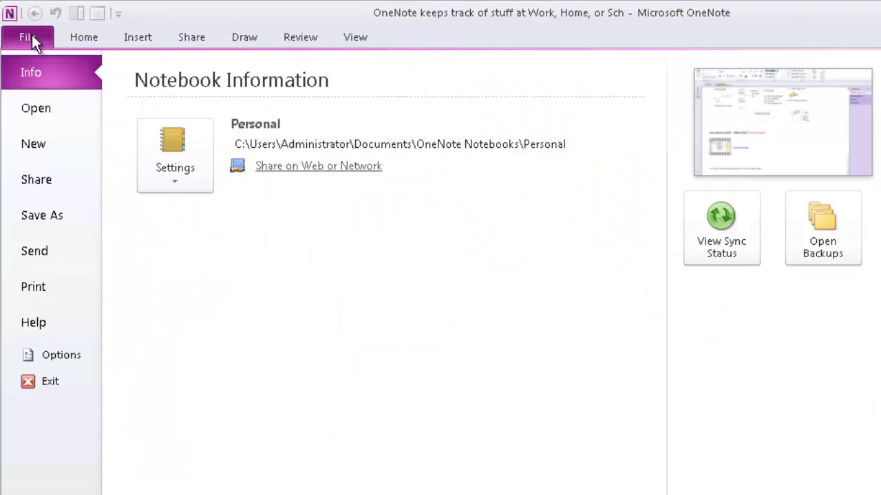
left_click(40, 147)
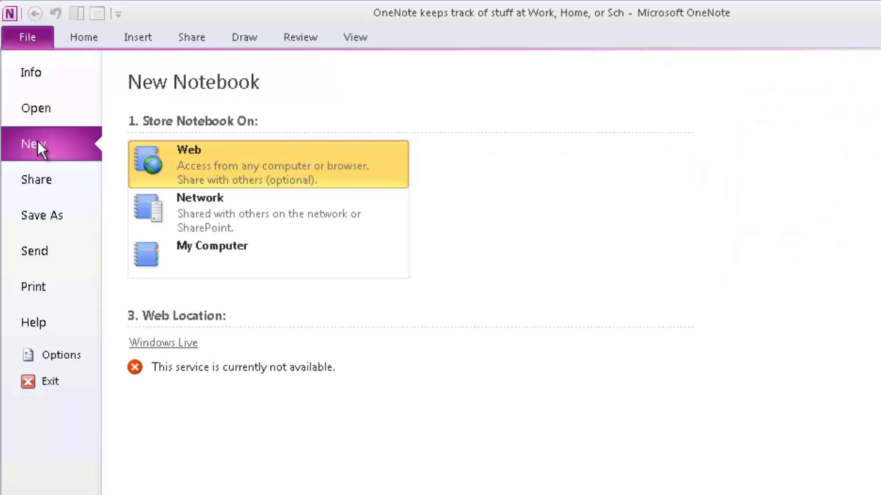
left_click(265, 216)
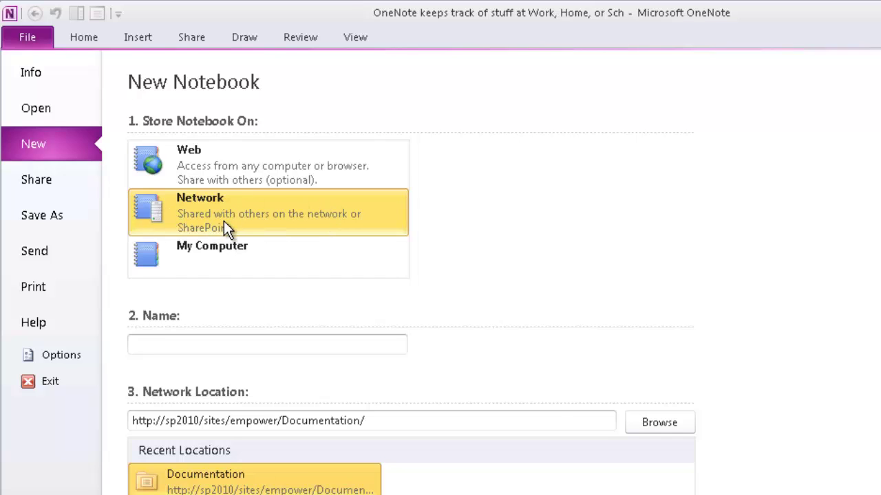
- Create the 'OneNote Documentation' notebook at the SharePoint library URL, declining to e-mail a link
left_click(276, 340)
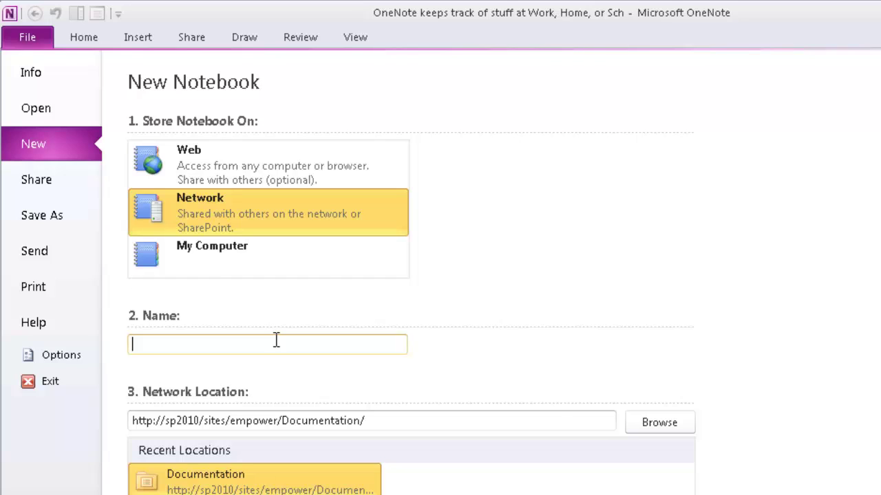
type("OneNote Documentation")
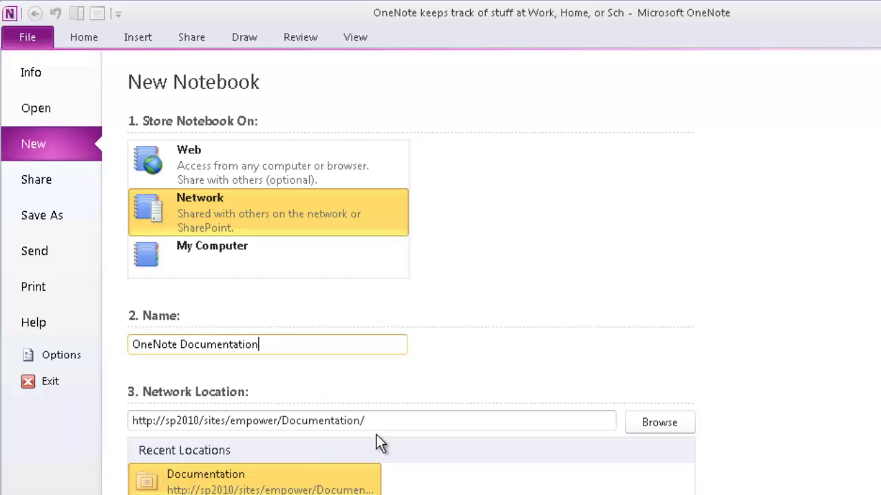
left_click(131, 423)
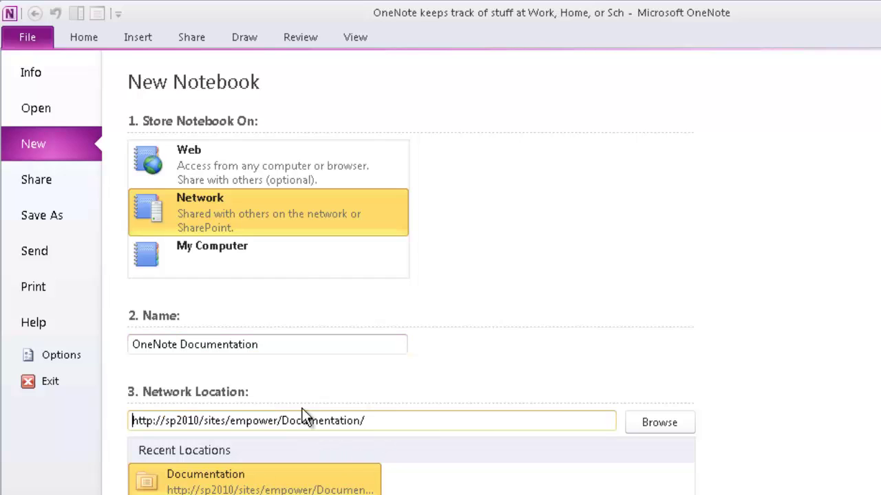
left_click_drag(365, 421, 124, 426)
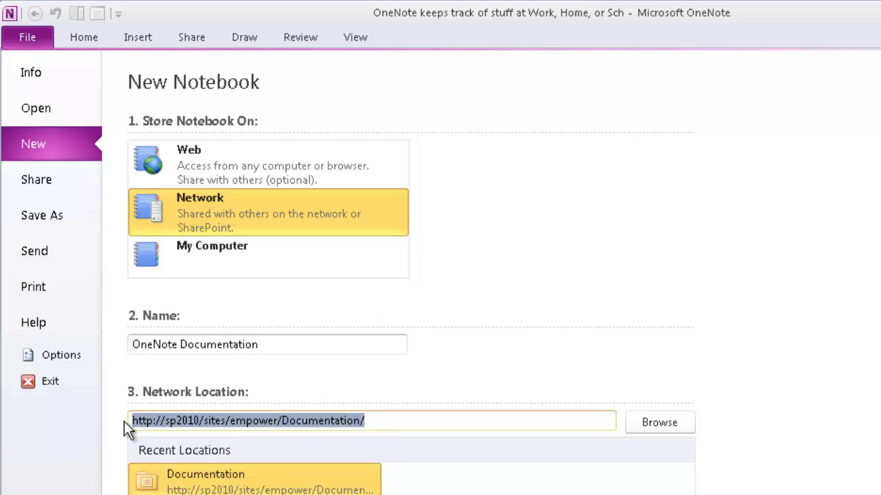
type("http://sp2010/sites/empower/OneNote Documentation/")
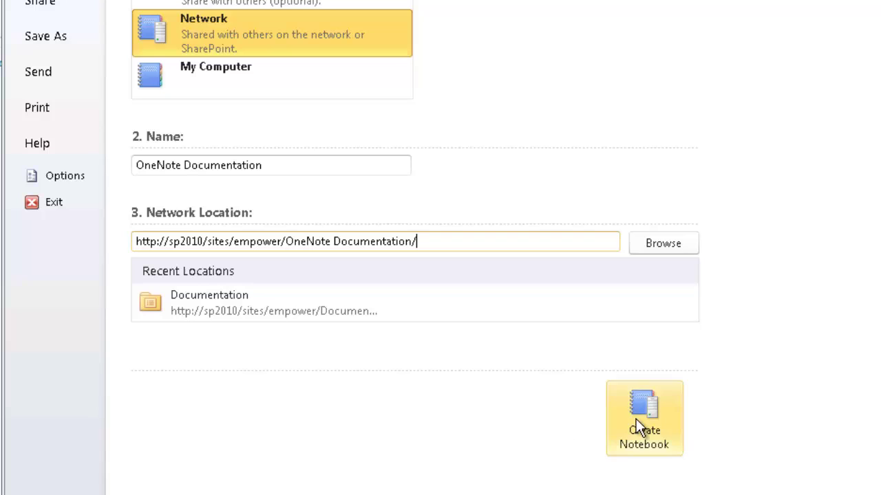
left_click(636, 421)
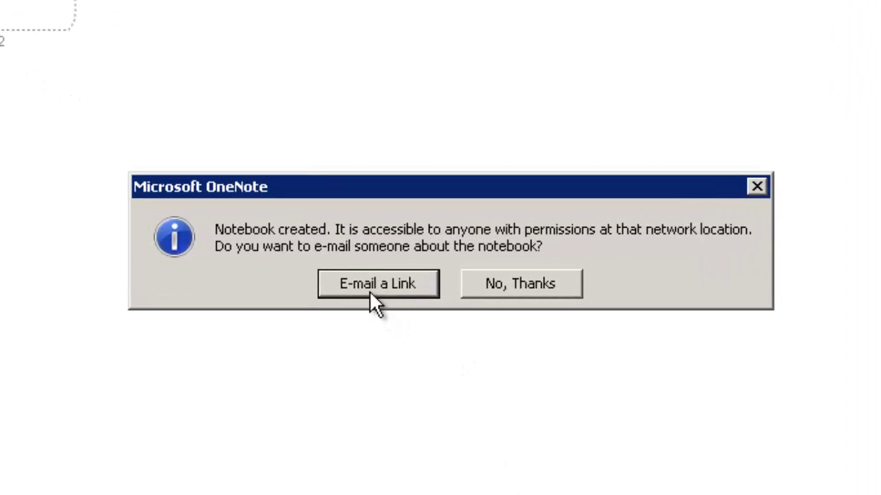
left_click(542, 278)
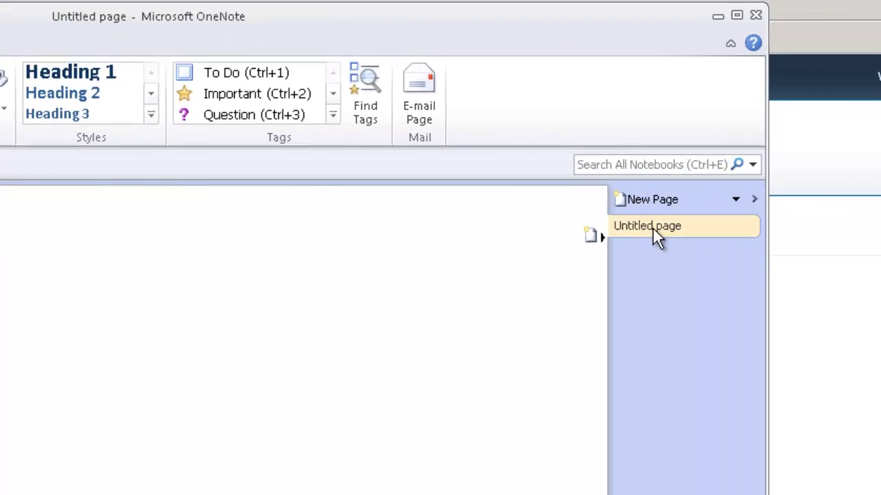
- Rename New Section 1 to 'Project Kick-Off Meetings'
left_click(652, 228)
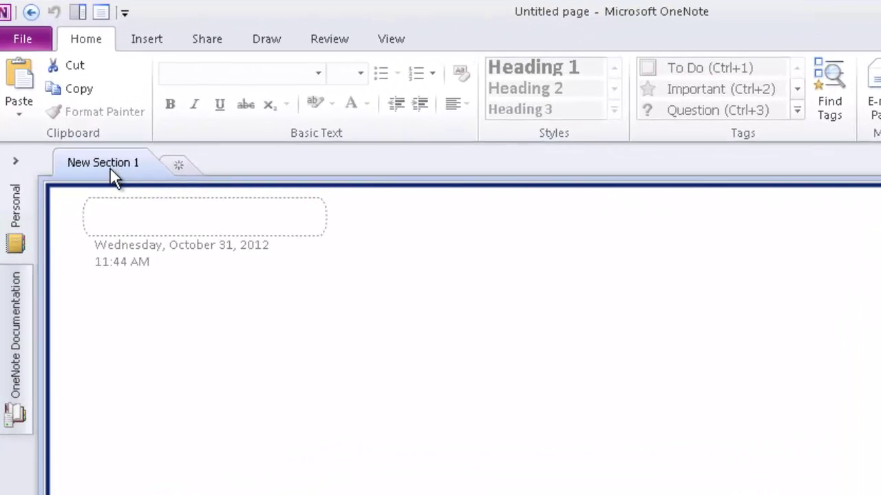
right_click(106, 164)
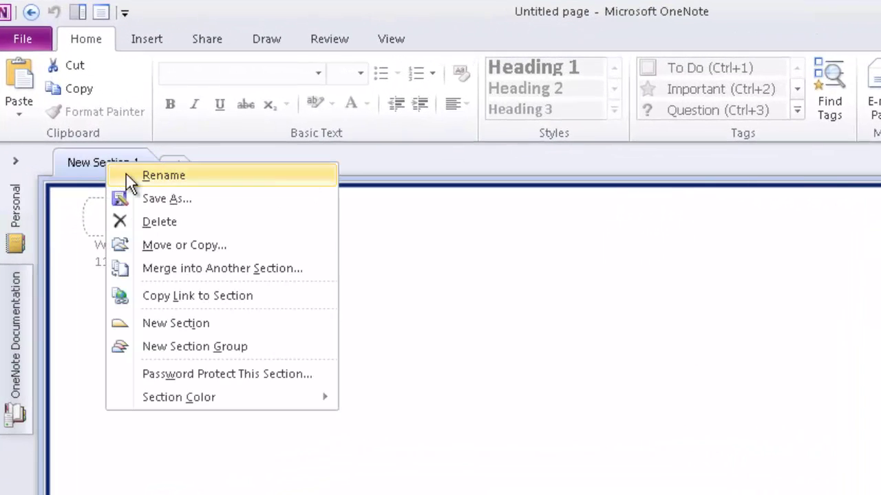
left_click(126, 175)
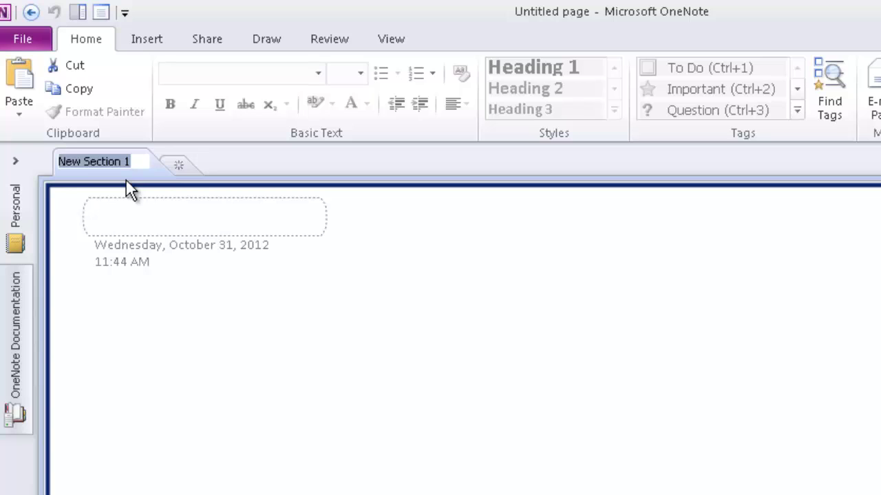
type("Pro")
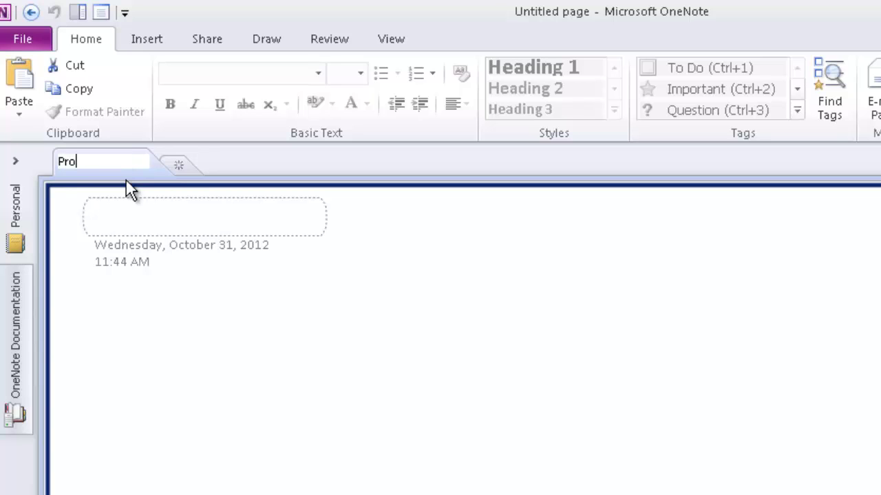
type("ject ")
type("Kick-Off Meetings")
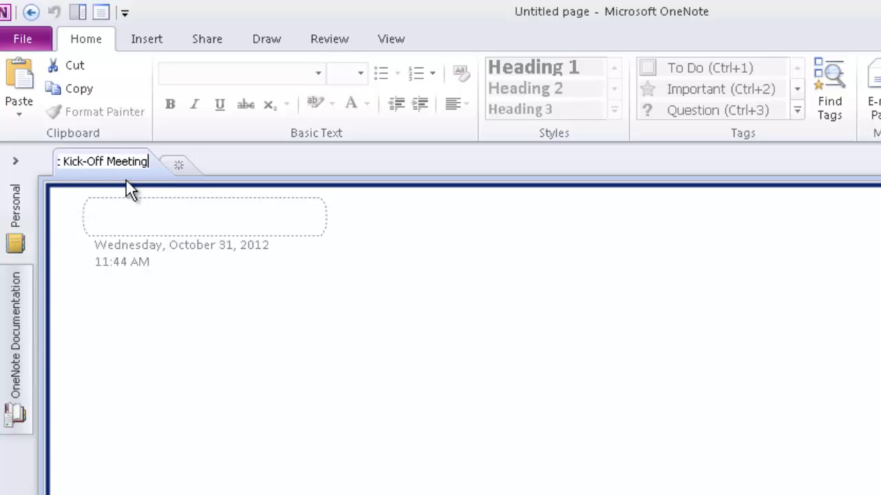
left_click(189, 218)
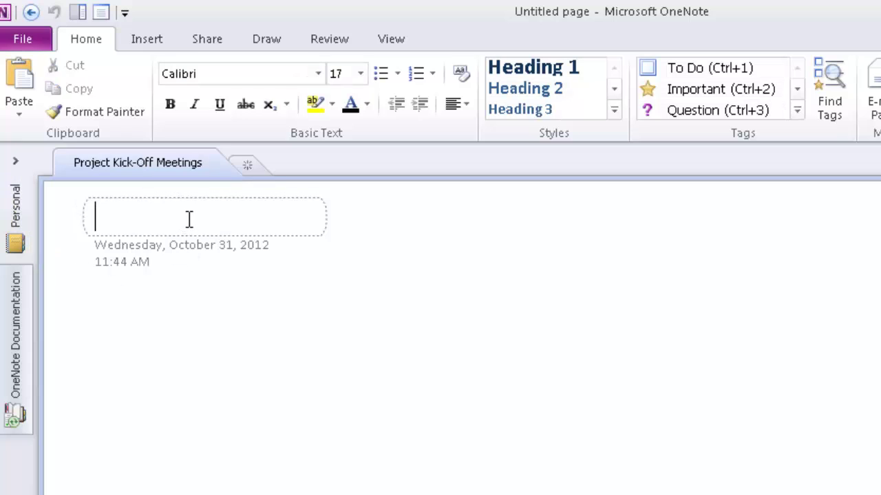
- Add three sections named Workflows, Content Types and DVWP
left_click(259, 168)
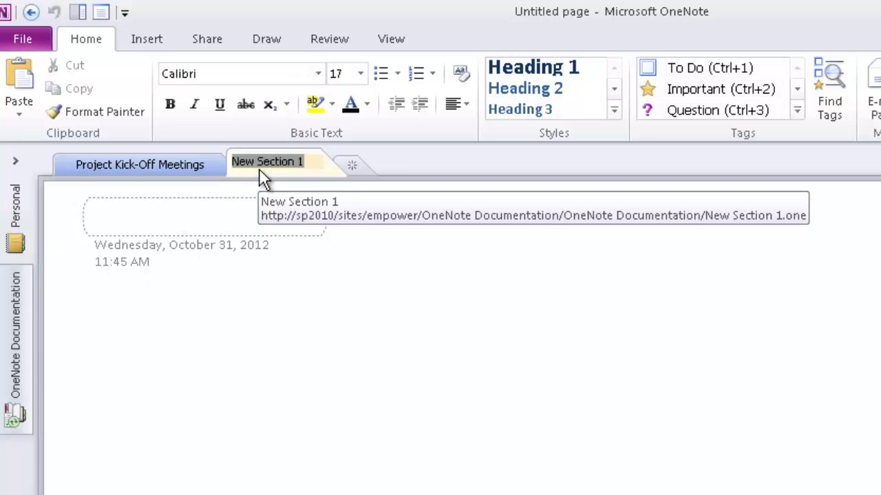
type("Workflows")
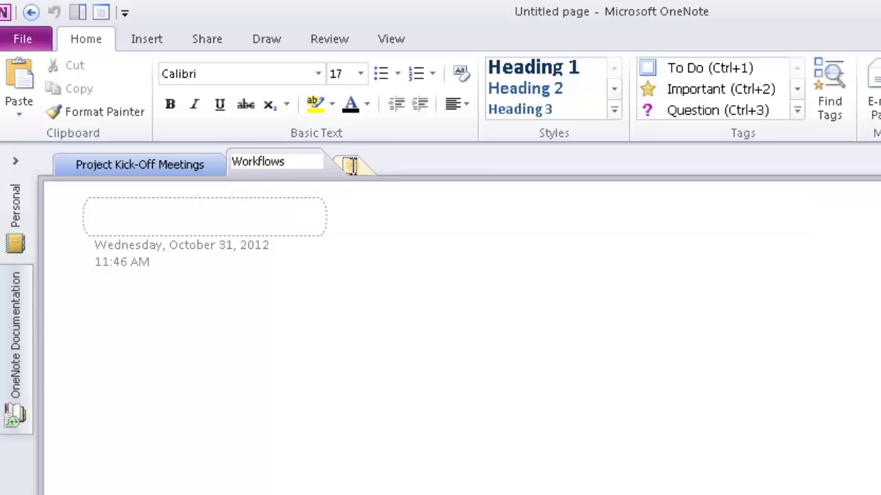
left_click(349, 165)
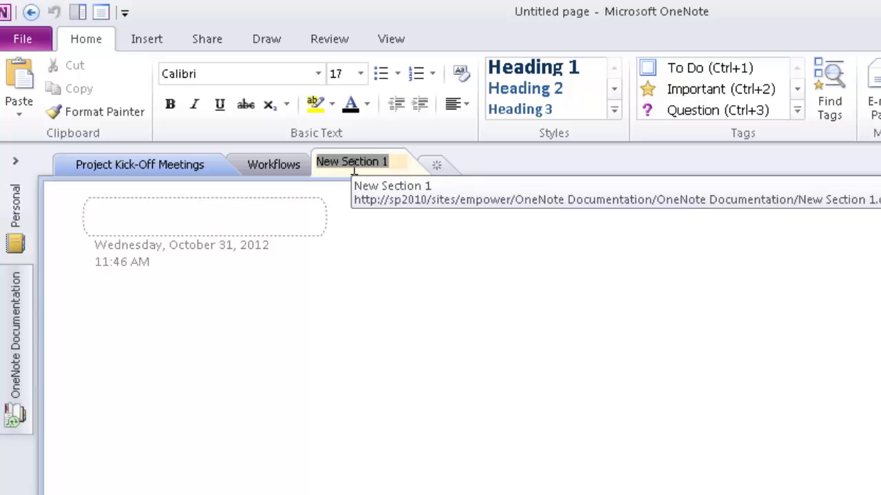
type("Content")
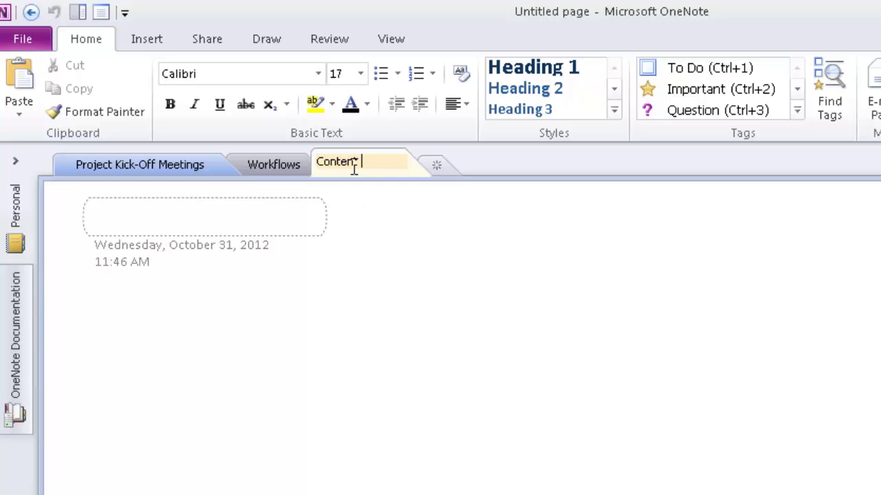
type(" Types")
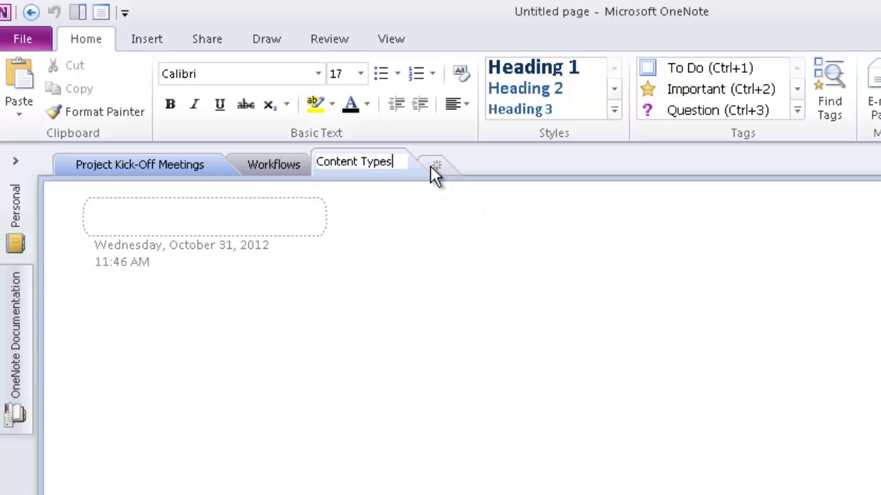
left_click(432, 165)
type("D")
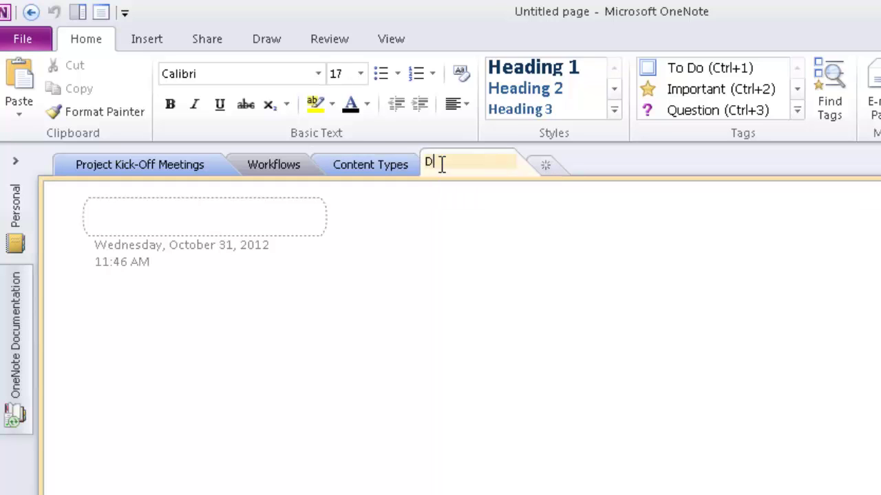
type("VWP")
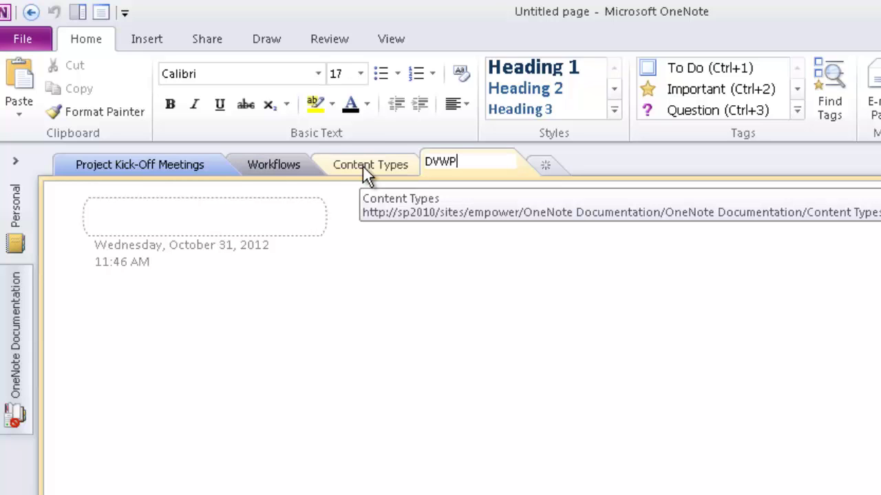
key("Return")
- Return to the Project Kick-Off Meetings section and show the new-page template options
left_click(279, 165)
left_click(115, 169)
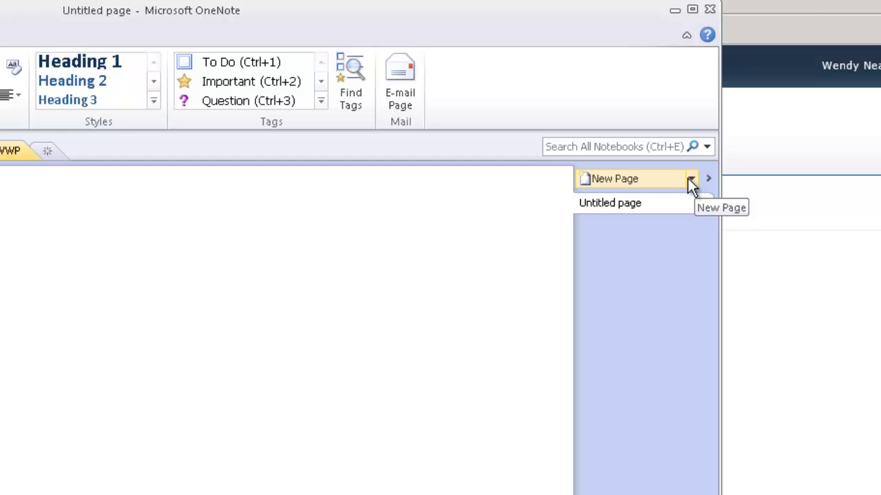
left_click(691, 179)
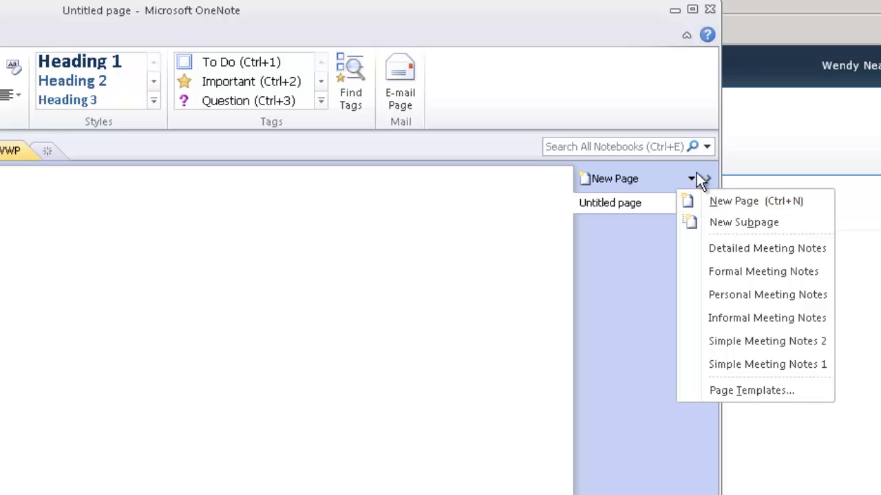
- Add a page from the Business category's Detailed Meeting Notes template
left_click(757, 390)
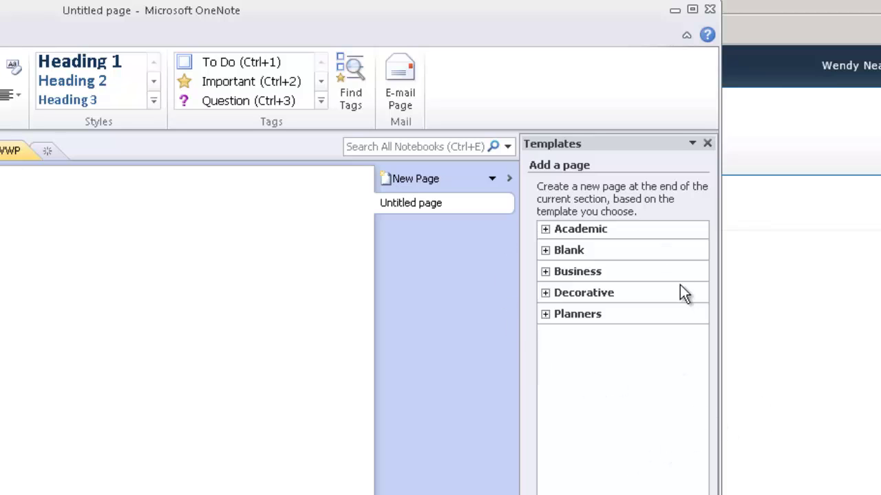
left_click(544, 272)
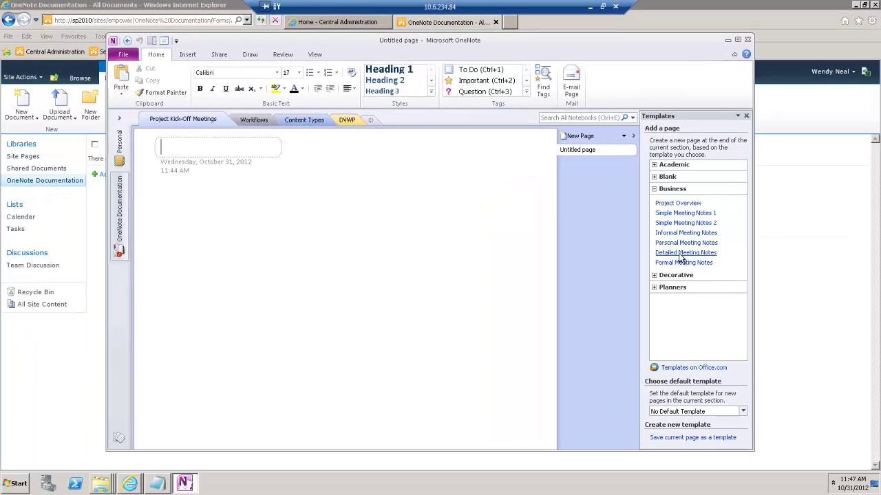
left_click(634, 322)
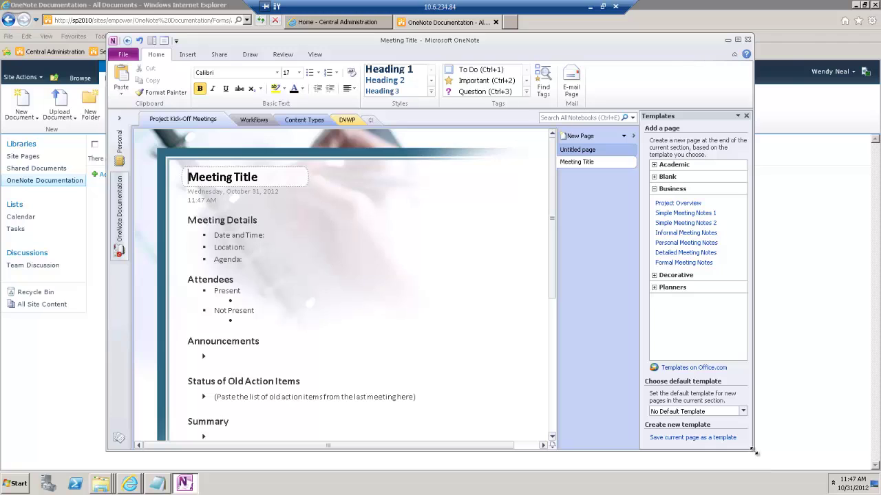
- Enlarge the window and replace the 'Meeting Title' heading with '[Project Name]'
left_click_drag(754, 451, 819, 467)
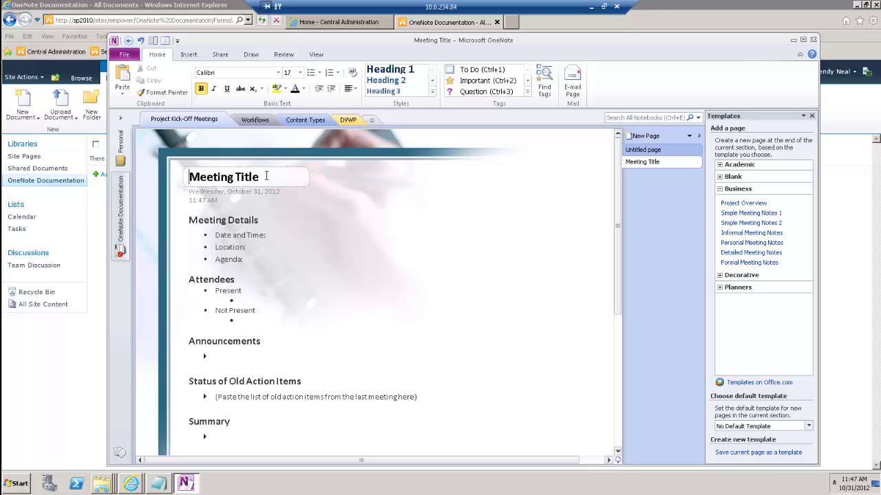
left_click_drag(266, 176, 190, 181)
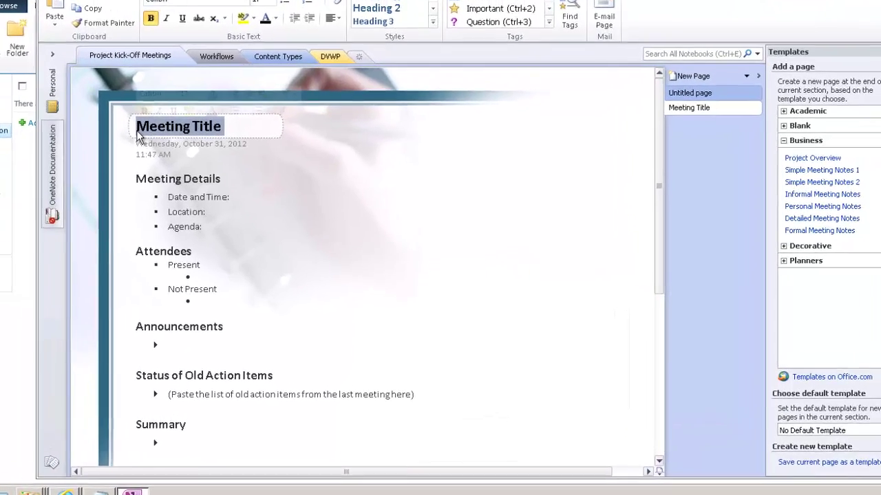
type("[P")
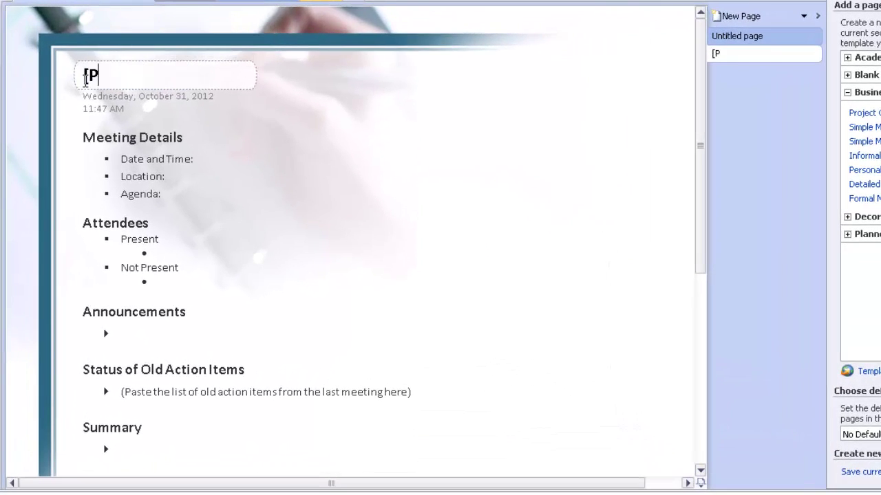
type("roject Na")
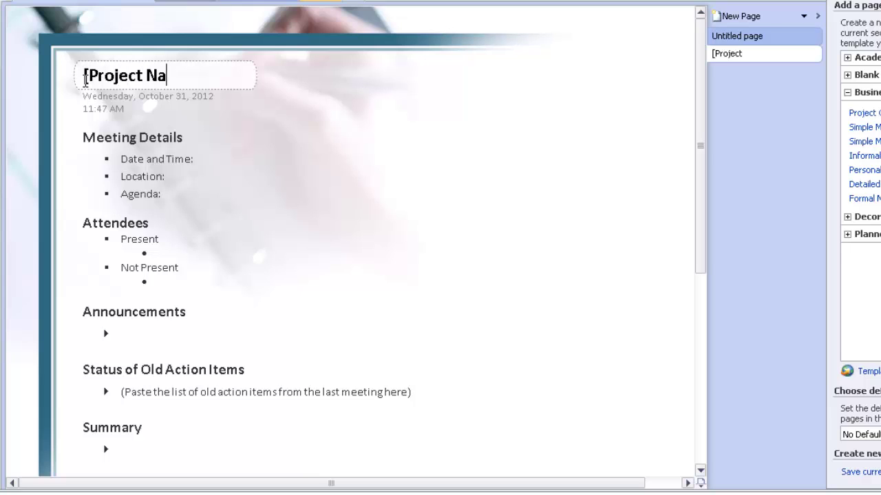
type("me]")
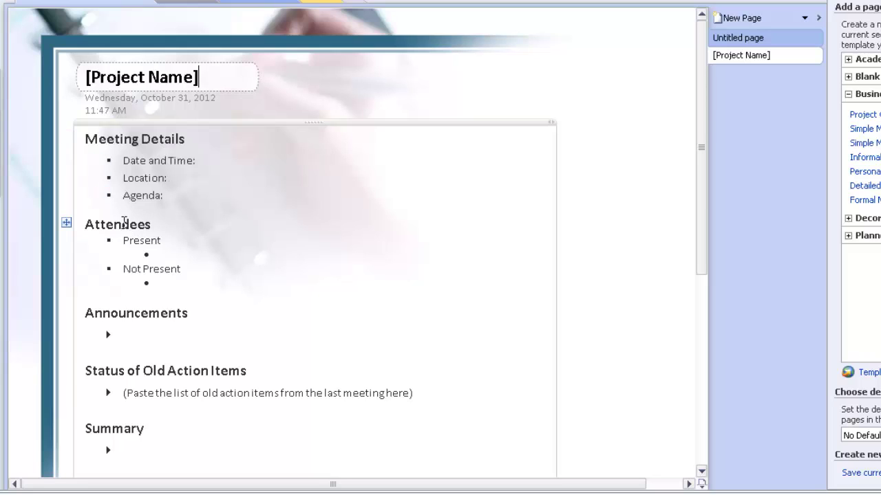
- Retitle Attendees as 'Who?' and clear out the Present and Not Present bullets
double_click(124, 224)
type("Who?")
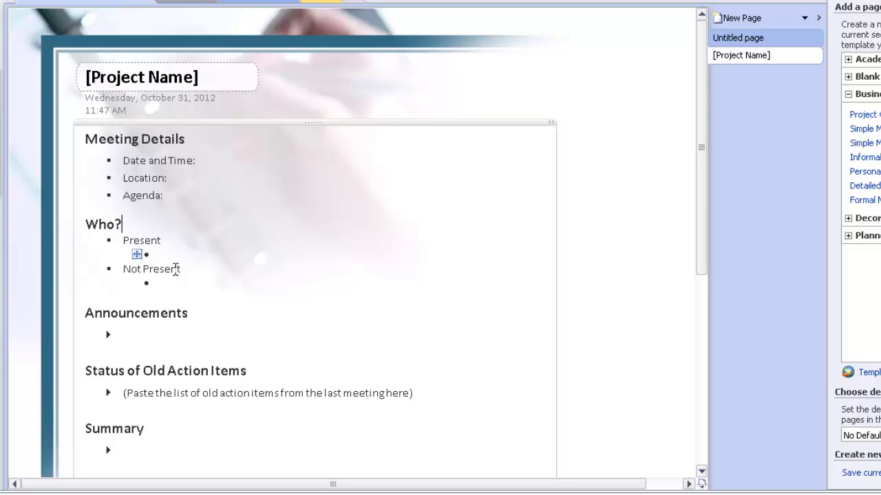
left_click(172, 254)
key("shift+Up")
key("BackSpace")
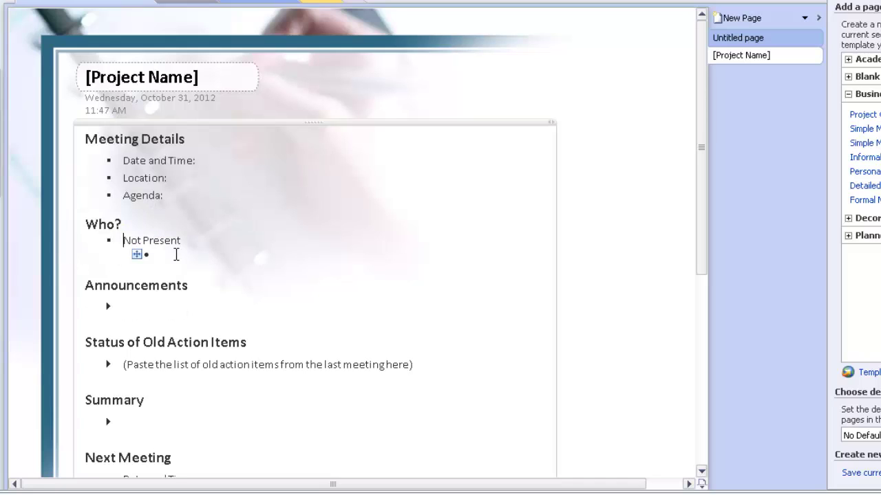
key("BackSpace")
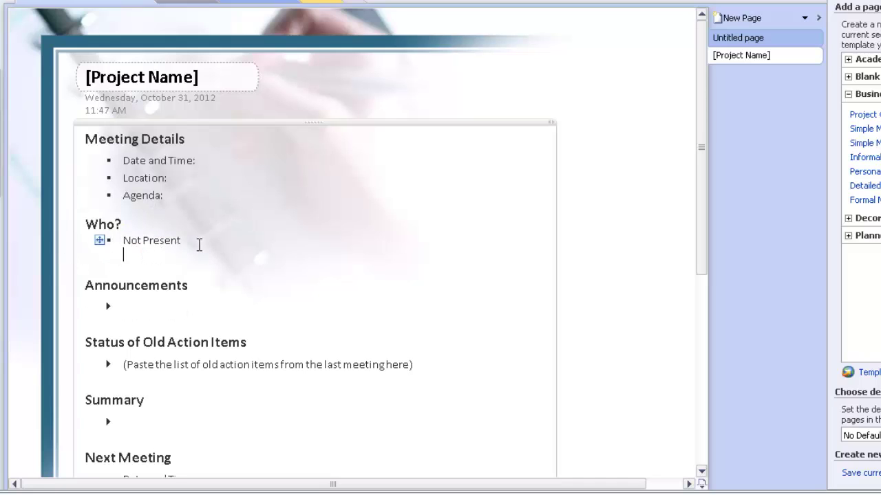
key("BackSpace")
key("BackSpace")
key("BackSpace")
key("BackSpace")
key("BackSpace")
key("BackSpace")
key("BackSpace")
key("BackSpace")
key("BackSpace")
key("BackSpace")
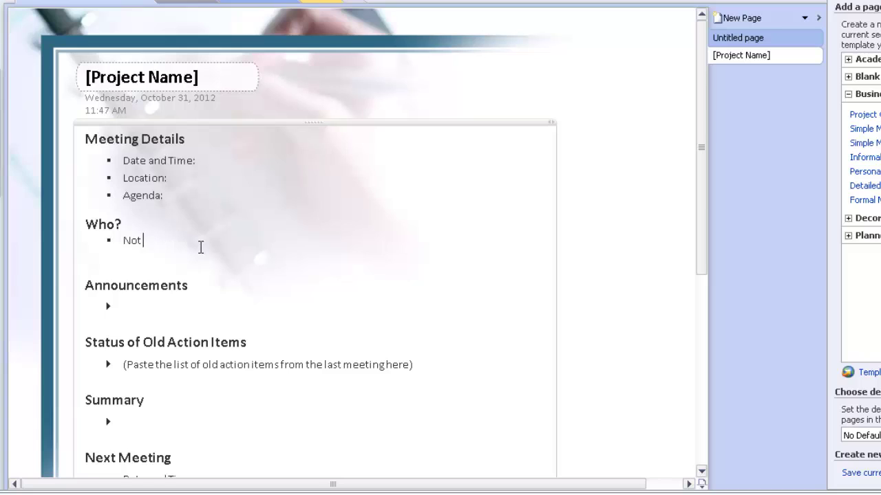
key("BackSpace")
- Add bullets 'Who is sponsoring this project?' and 'Who is affected/will benefit from new processes?'
type("Who is sponsoring")
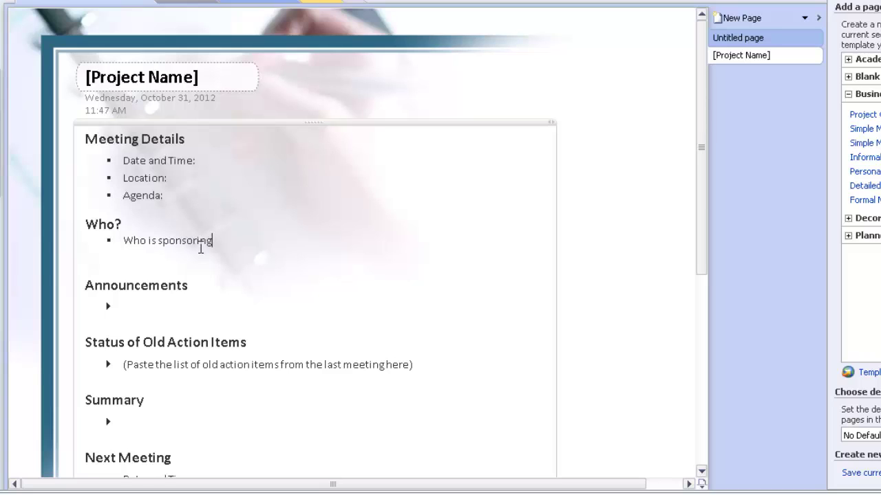
type(" this project?")
key("Return")
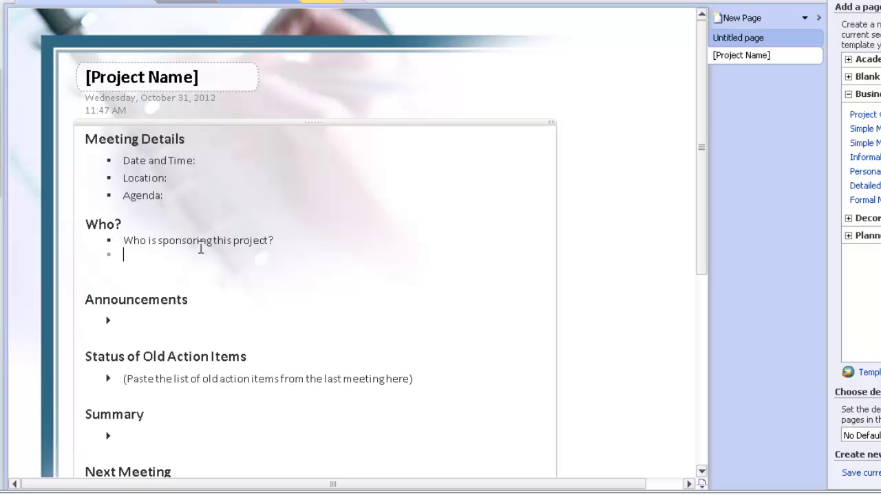
type("Who is afected")
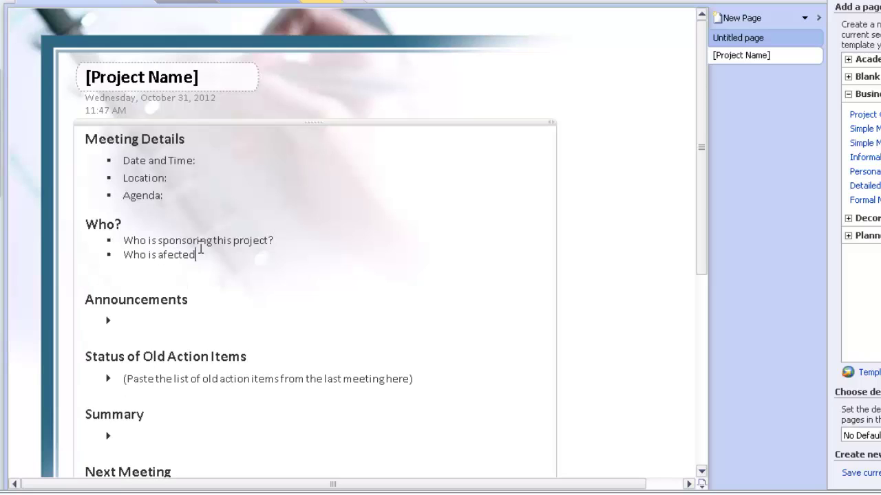
type("/will benefit")
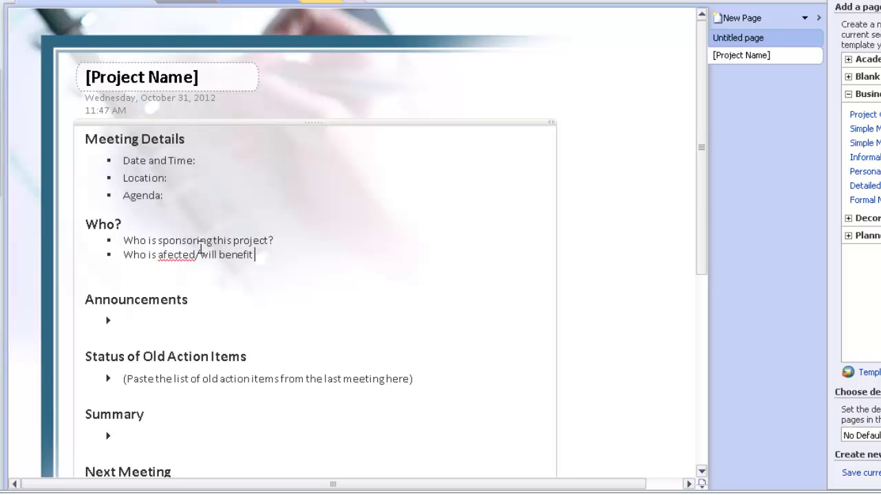
type(" from new processes?")
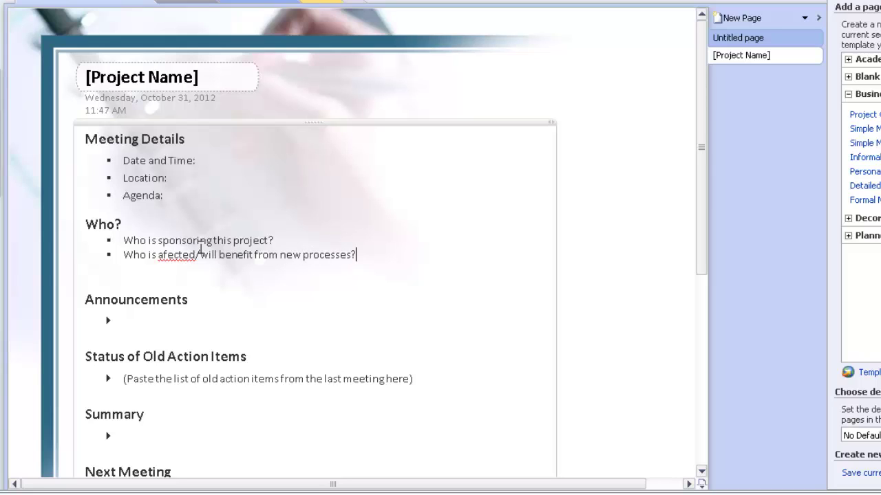
left_click(168, 254)
- Fix 'affected', then retitle Announcements 'What?' with a prompt describing the project's unique characteristics
type("f")
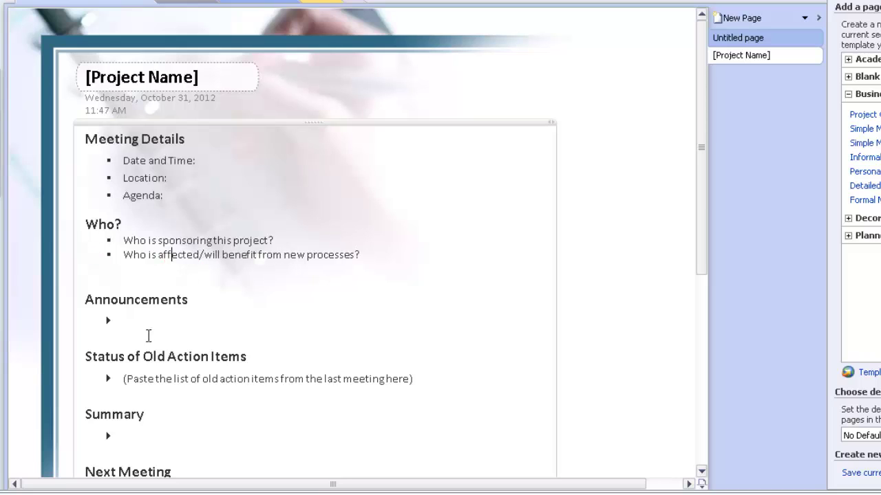
double_click(146, 306)
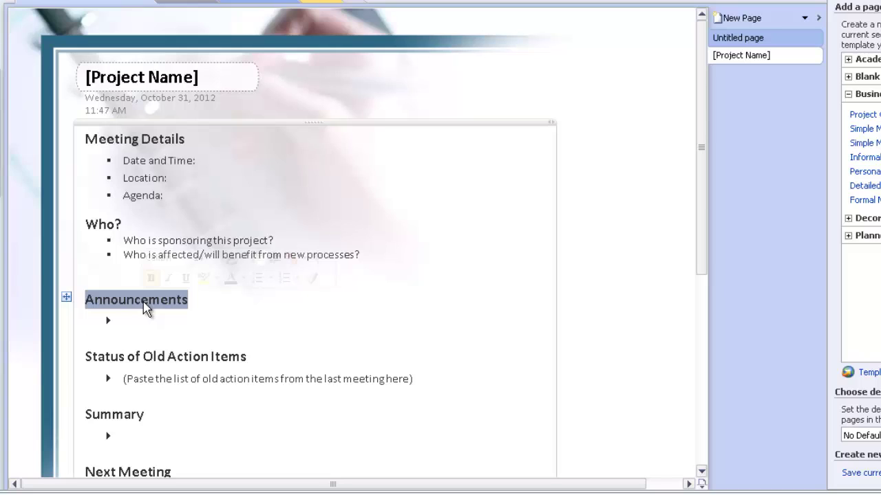
type("What?")
left_click(145, 321)
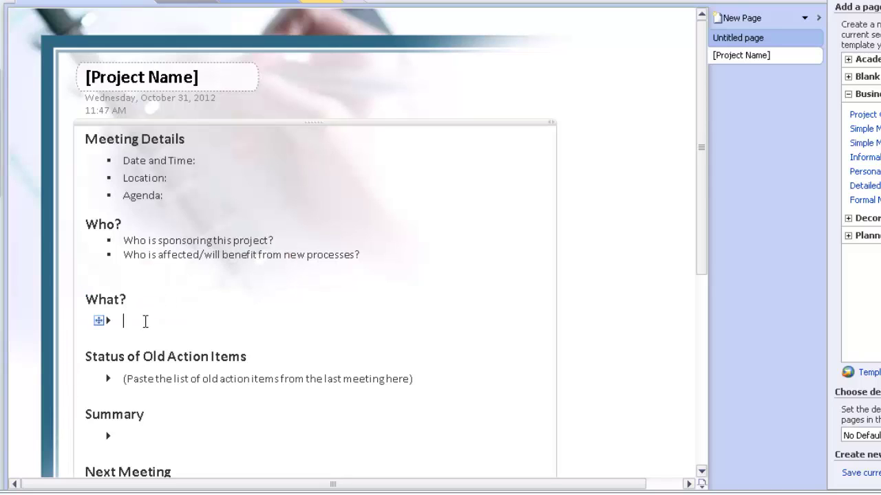
type("Describe this projec")
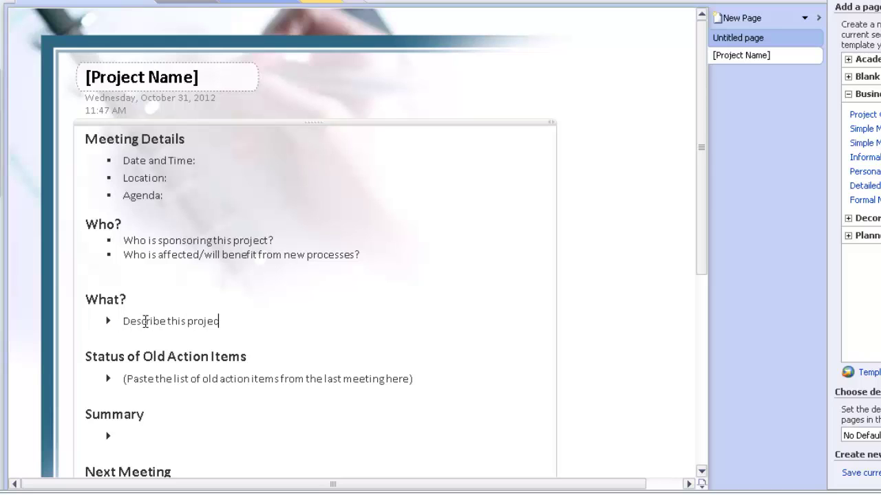
type("t and any unique charat")
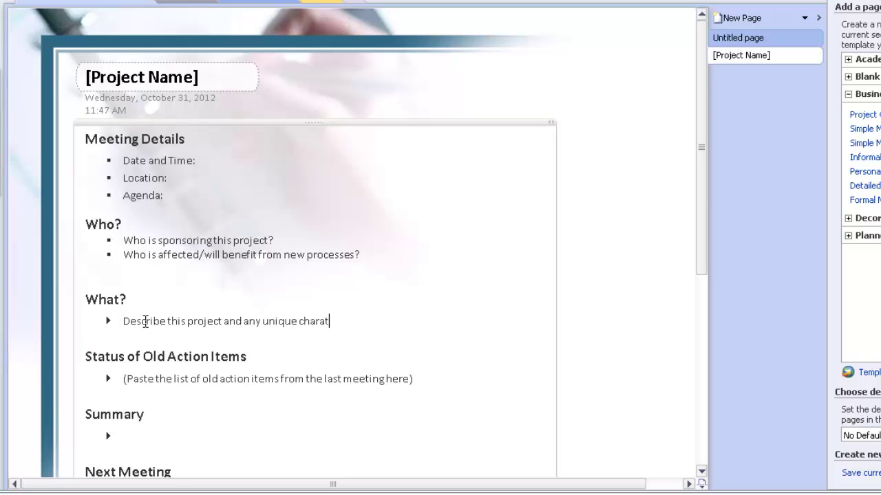
type("acteristics such")
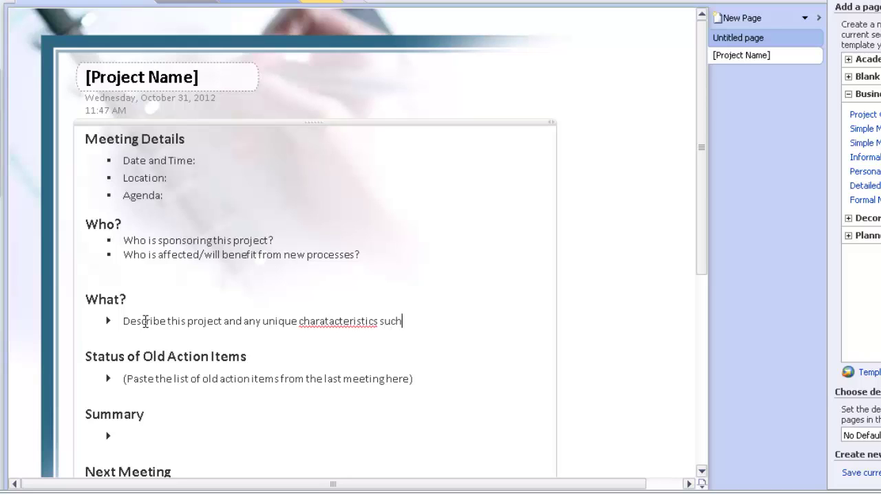
type(" as metadata or security")
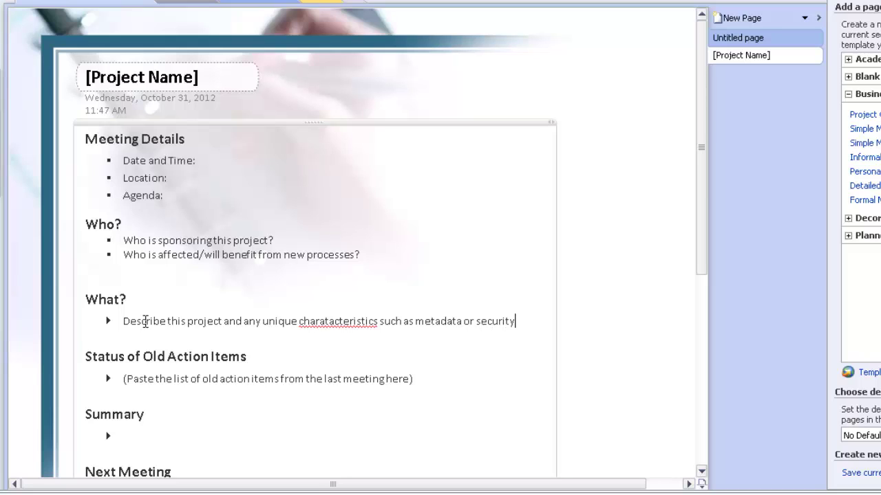
type(" needs")
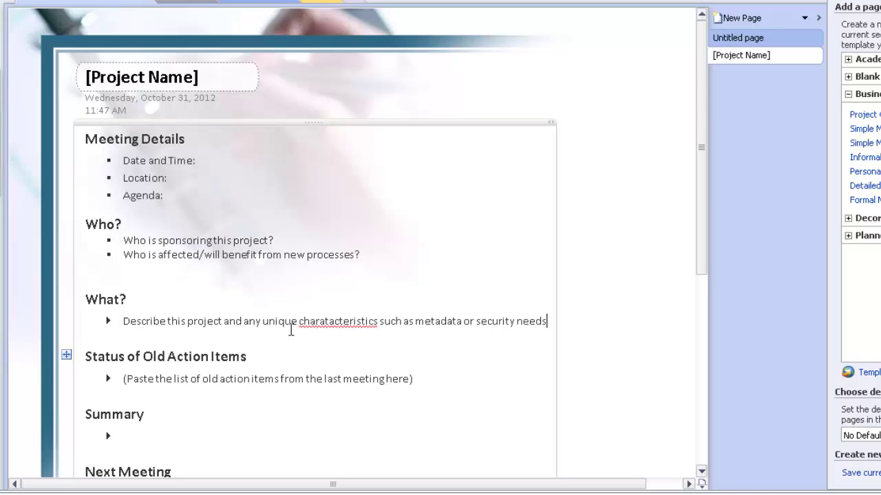
left_click(328, 320)
right_click(329, 318)
left_click(365, 19)
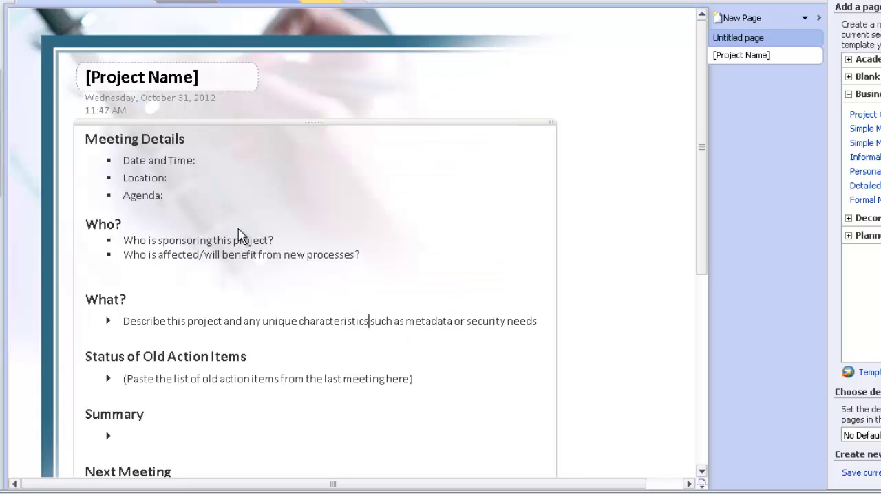
- Retitle Status of Old Action Items 'Why?' with 'Why is this needed, describe the current state'
left_click(69, 354)
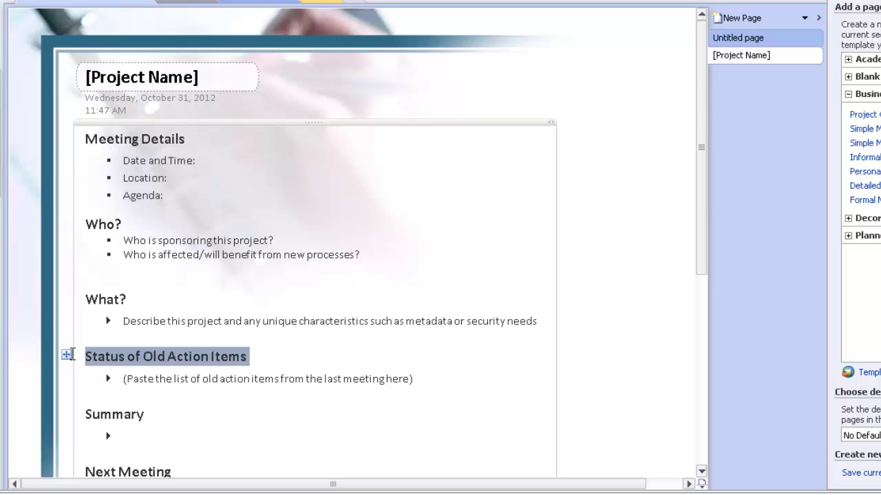
type("Why")
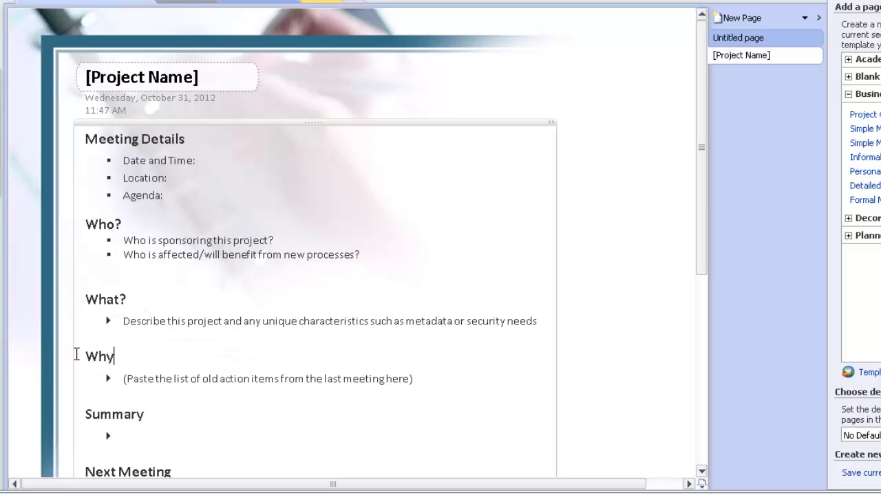
type("?")
left_click(236, 380)
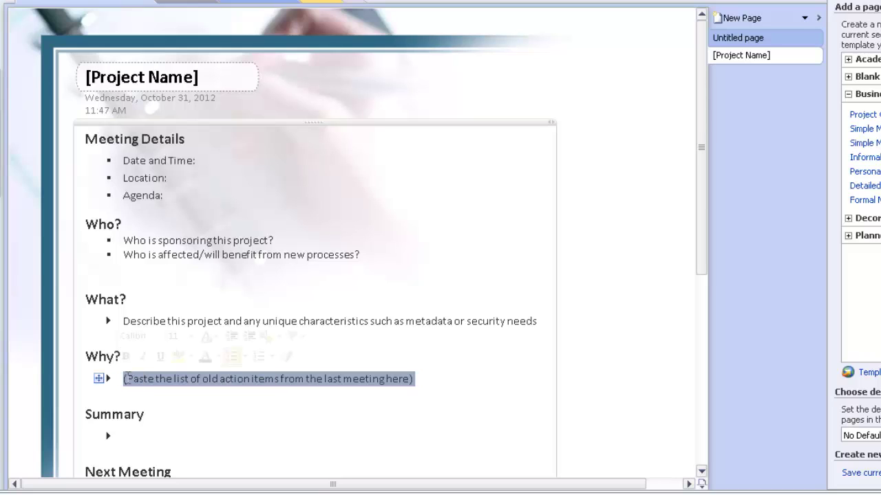
type("Wh")
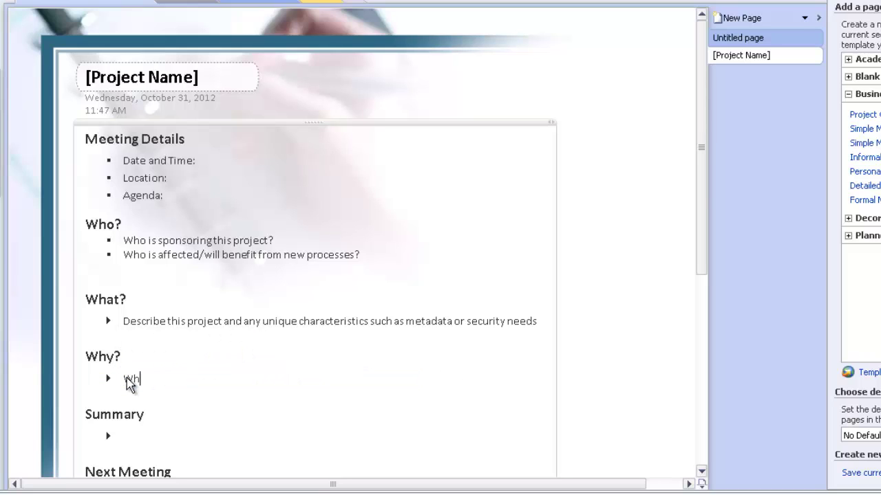
type("y is this needed, describe the current state")
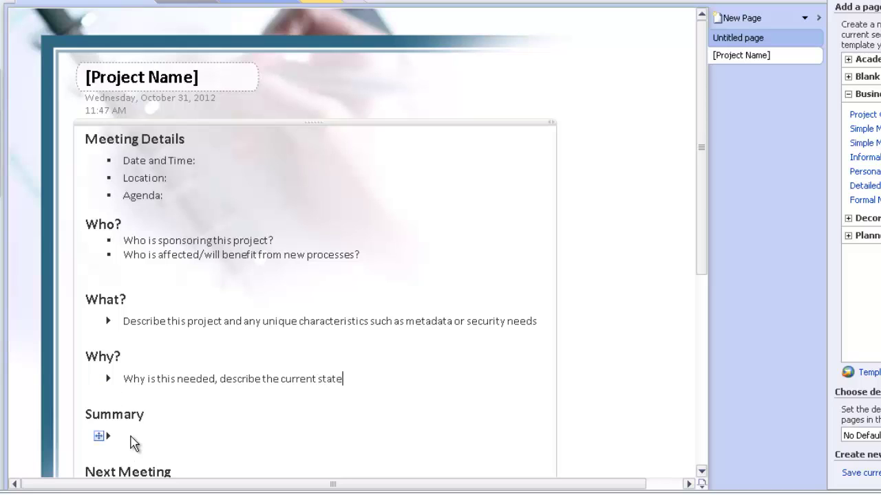
- Rename the Summary heading to 'Where?' and write its location/special permission needs prompt
double_click(114, 416)
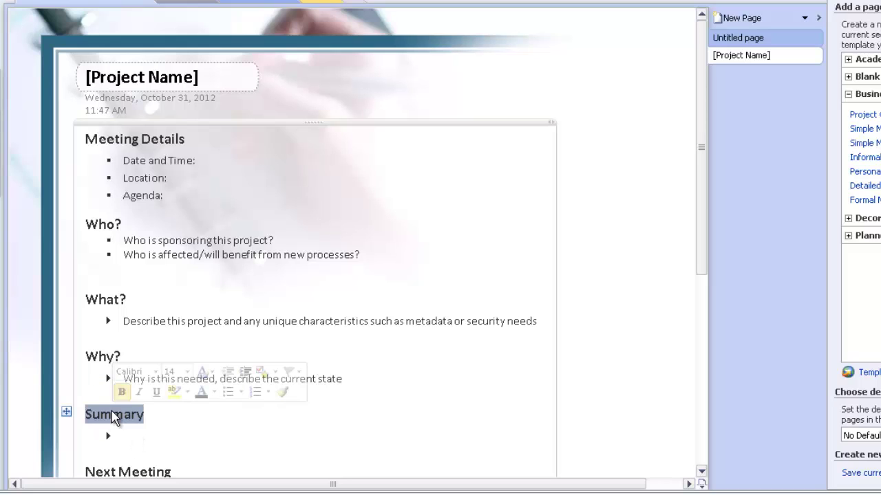
type("Where?")
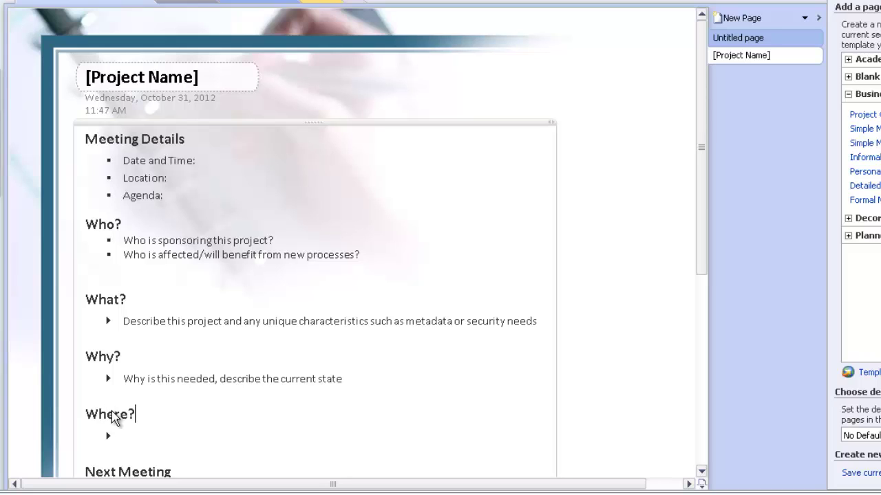
left_click(180, 438)
type("Where is the")
type("location/spe")
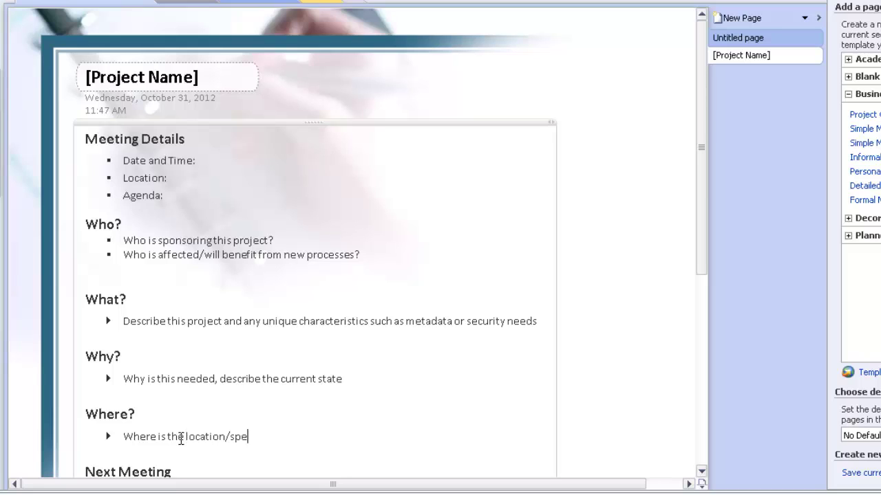
type("cial permission needs")
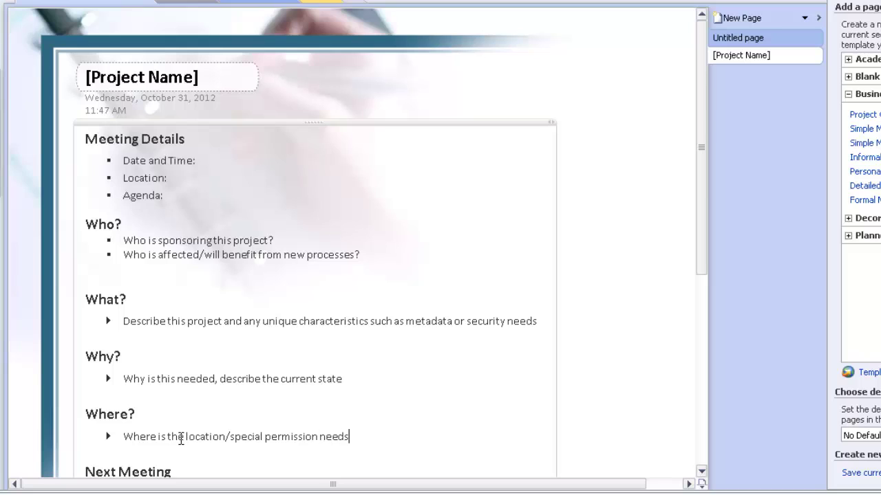
type(" of this solutions")
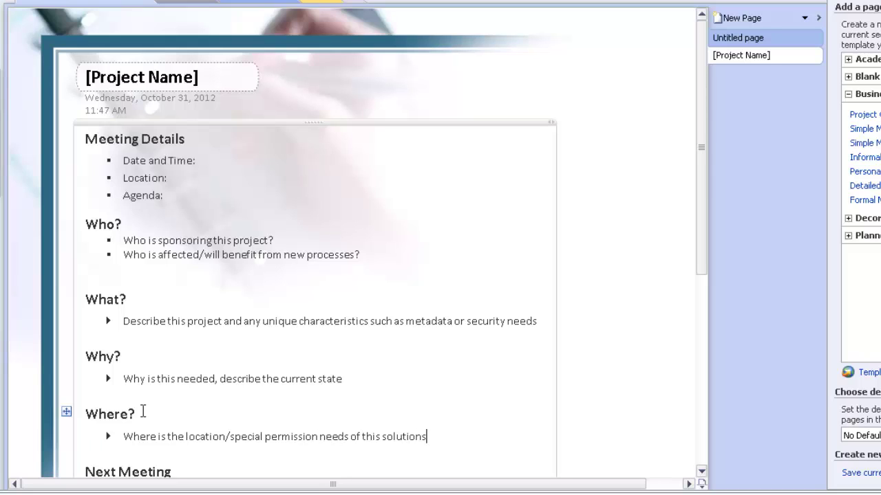
- Rename the Next Meeting heading to 'When?'
scroll(142, 411, "down", 3)
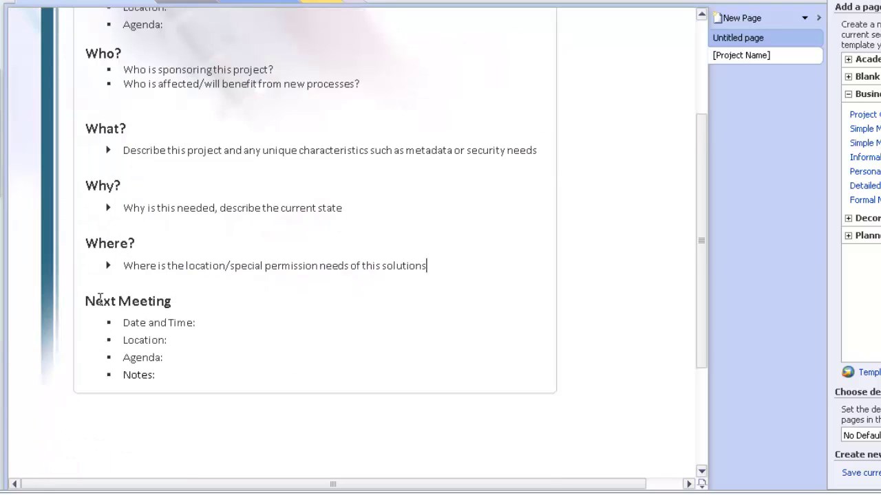
triple_click(97, 300)
type("When?")
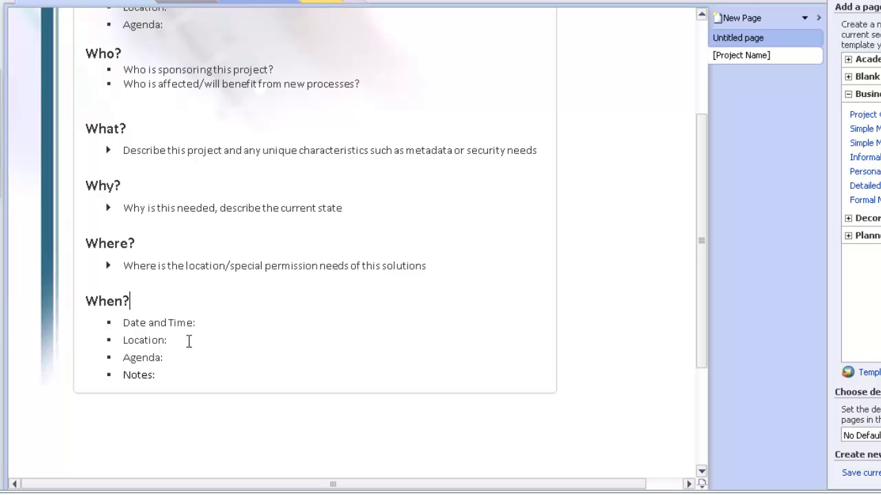
- Replace the four Next Meeting bullets with 'When is the deadlines/dates for rollout/go live?'
left_click_drag(177, 374, 133, 325)
type("W")
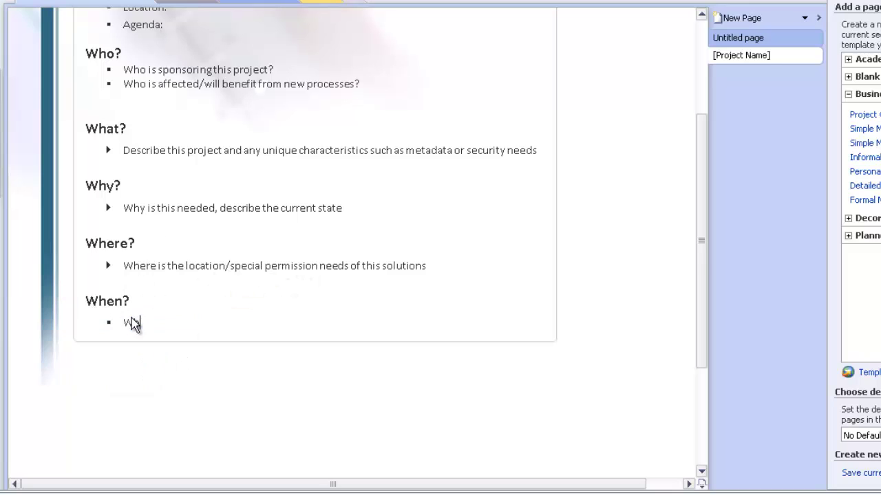
type("hen is the deadlines/dataes")
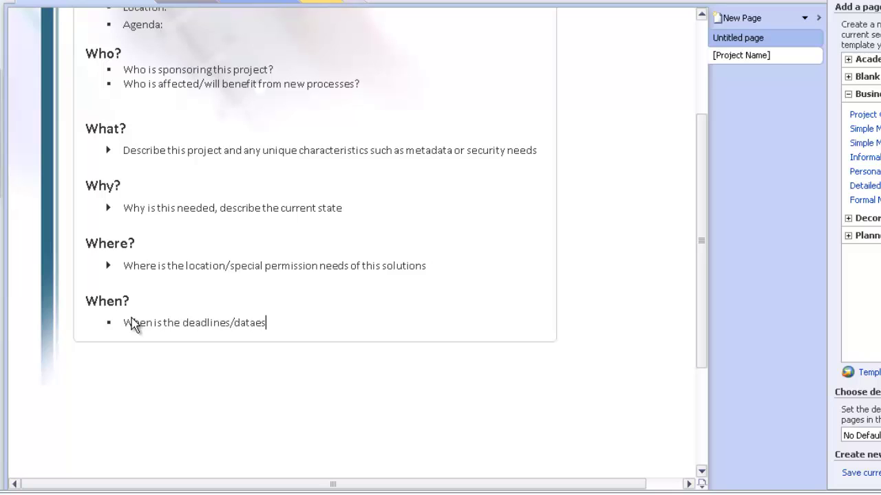
key("BackSpace")
key("BackSpace")
key("BackSpace")
type("es for rollout/go live?")
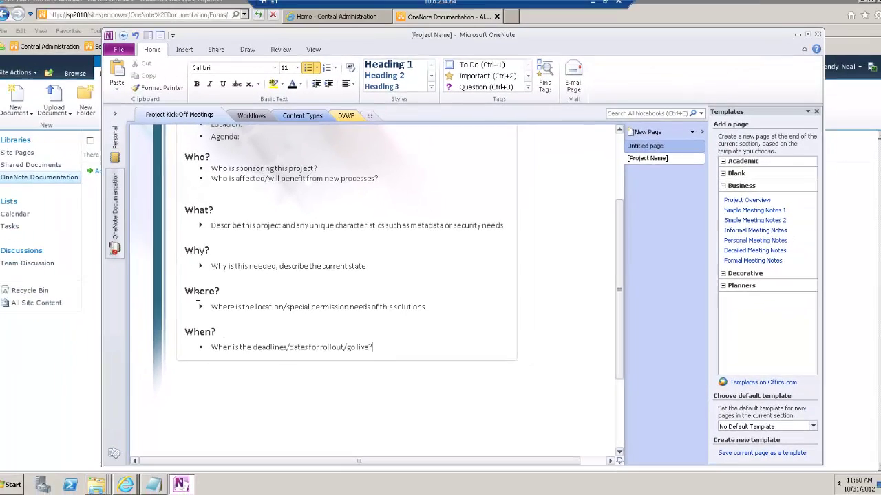
scroll(268, 216, "up", 3)
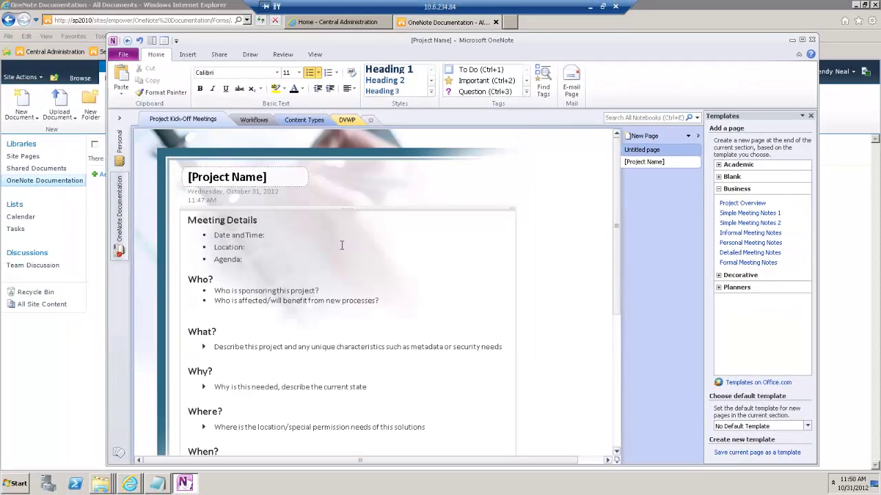
scroll(301, 279, "down", 3)
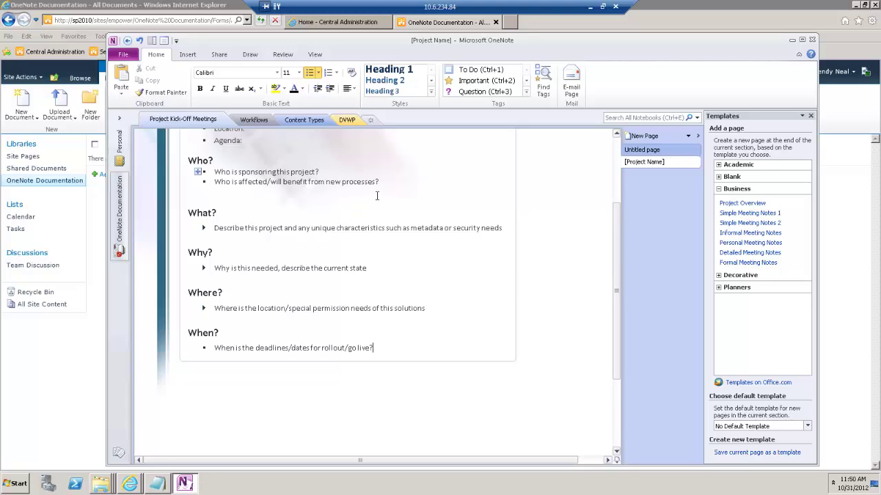
scroll(428, 260, "up", 3)
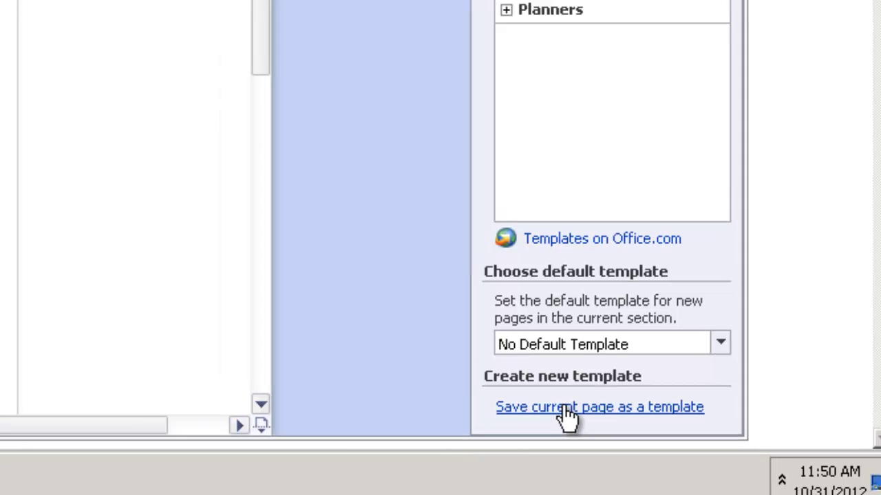
- Save the page as template 'Project Kick-Off Meeting Notes', set as the default template
left_click(566, 408)
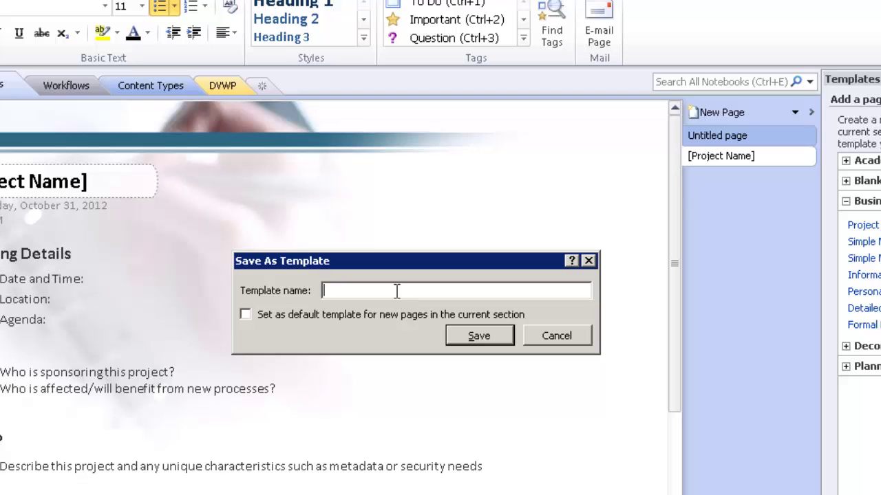
type("Project Kick-Off Meeting")
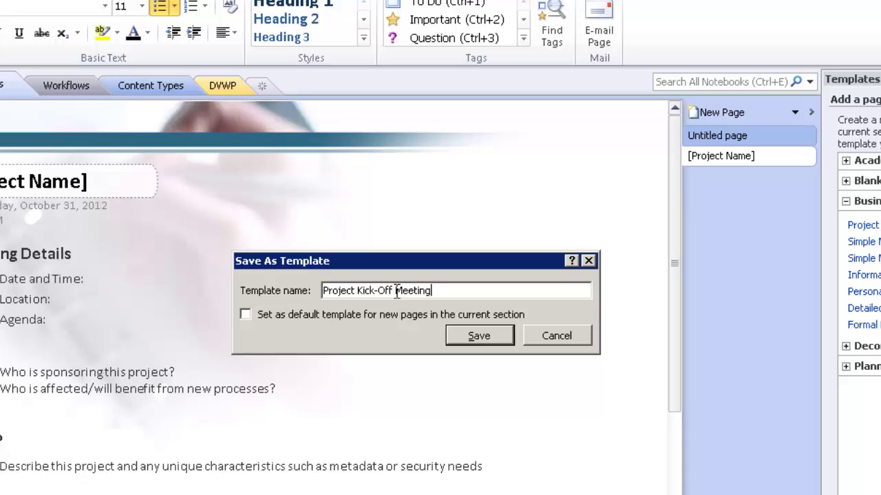
type(" Ntoes")
key("BackSpace")
key("BackSpace")
key("BackSpace")
key("BackSpace")
type("otes")
left_click(245, 315)
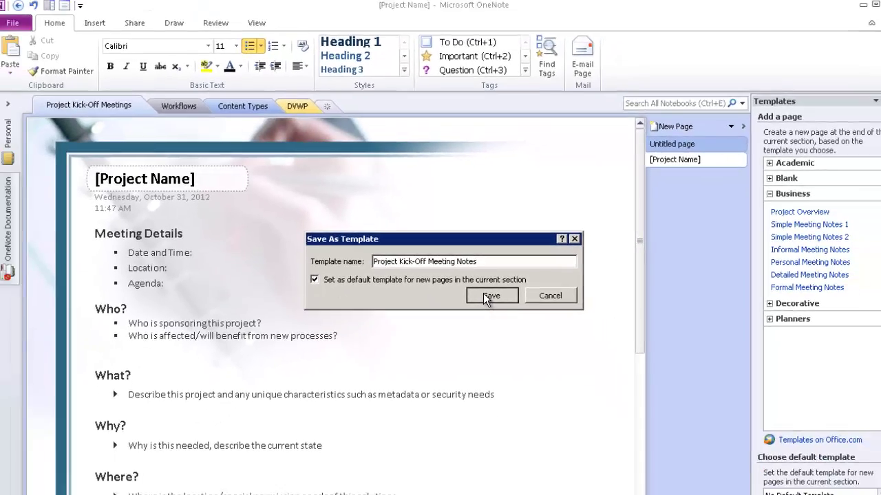
left_click(471, 335)
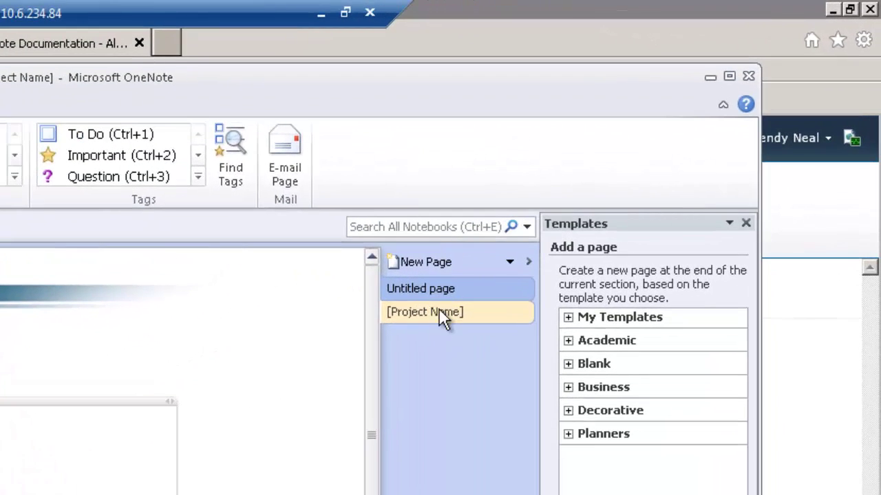
- Delete the old [Project Name] and Untitled pages
key("Delete")
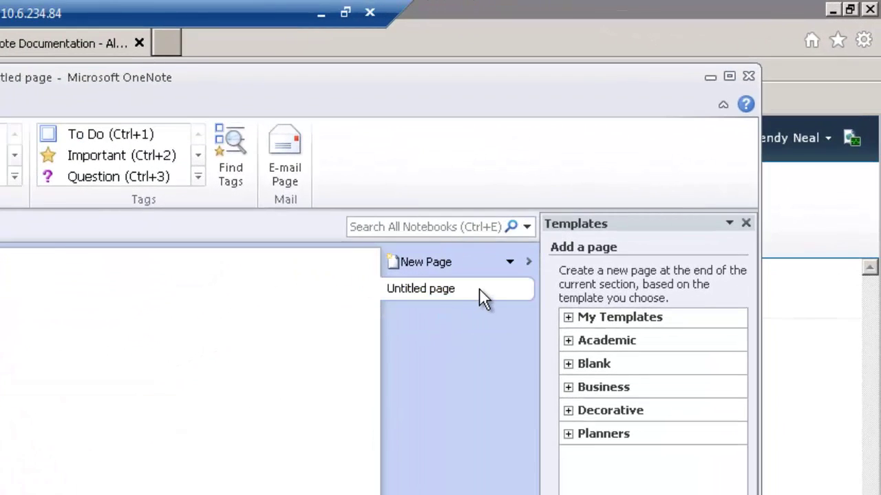
left_click(479, 288)
key("Delete")
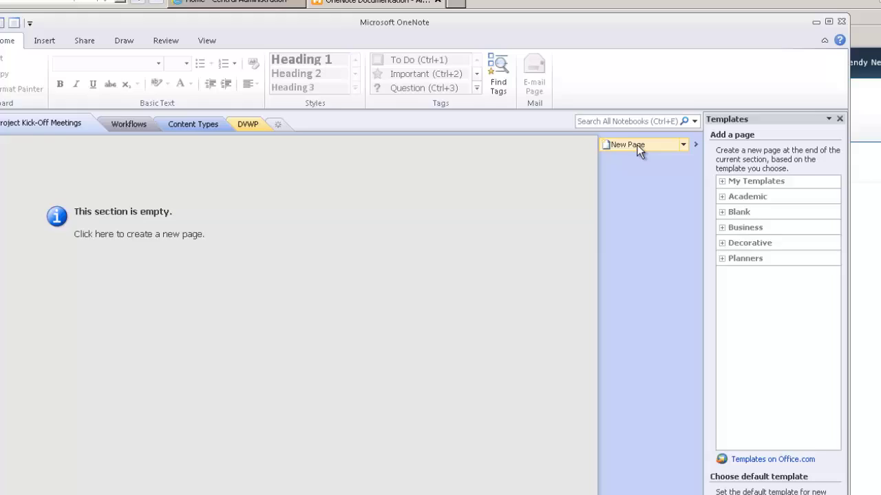
- Add a new page and check it uses the Project Kick-Off Meeting Notes template
left_click(522, 212)
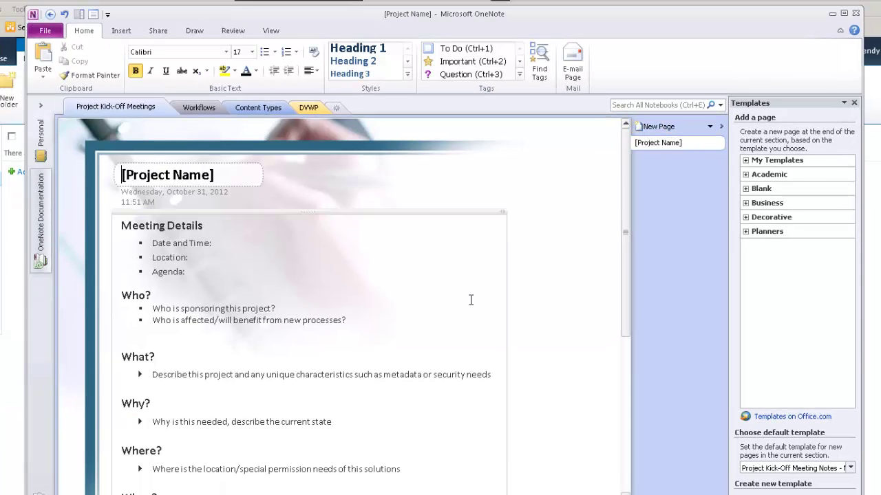
scroll(315, 265, "down", 5)
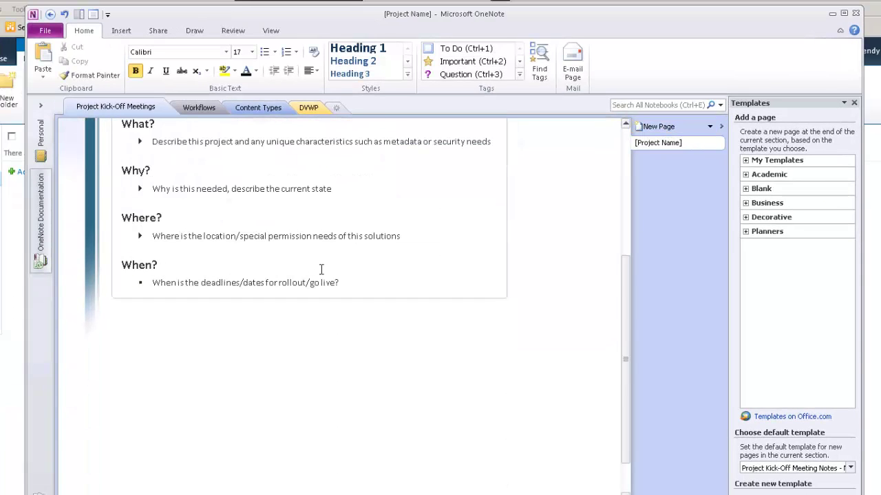
scroll(321, 268, "up", 5)
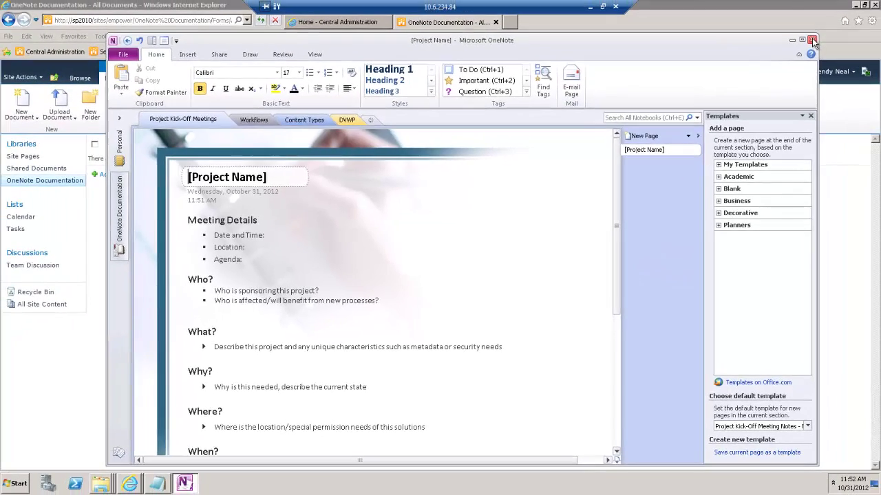
- Close OneNote and refresh the OneNote Documentation library in Internet Explorer
left_click(811, 38)
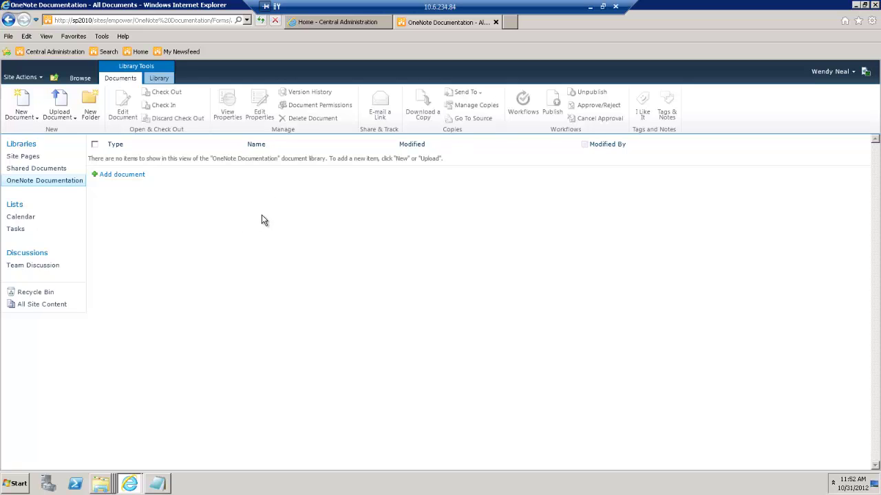
left_click(262, 22)
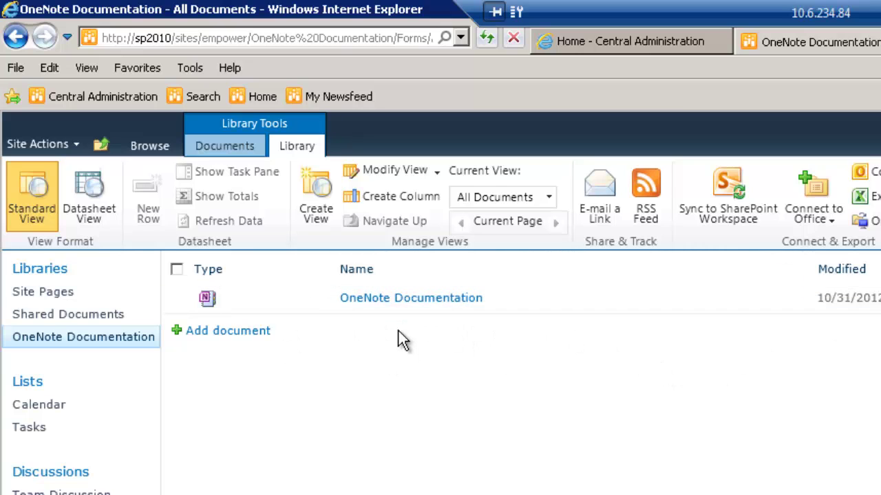
- Choose 'Edit in Microsoft OneNote' from the OneNote Documentation item's dropdown
left_click(803, 298)
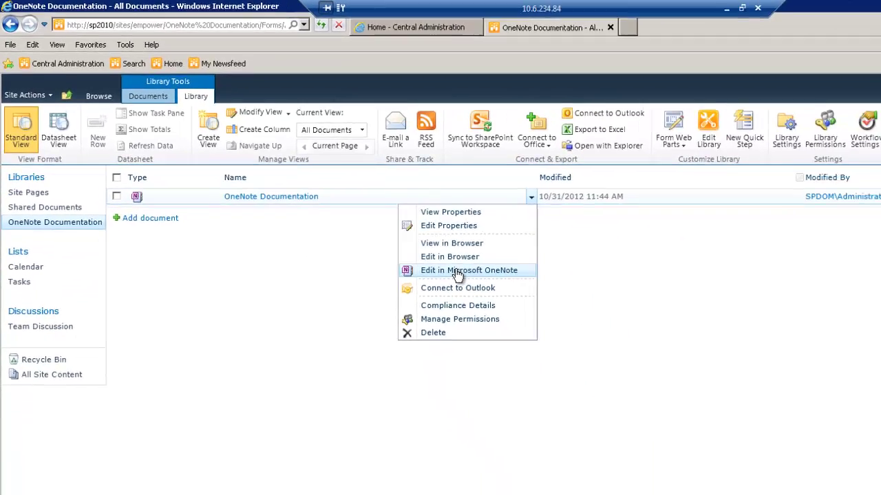
left_click(619, 365)
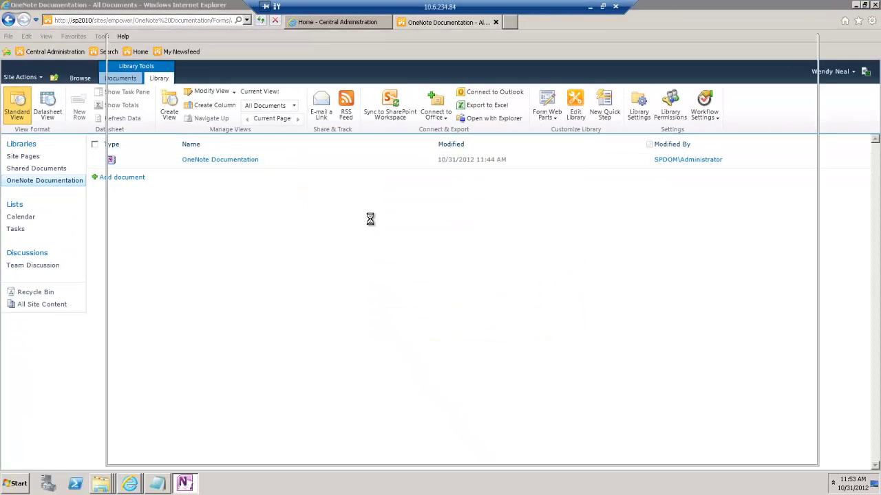